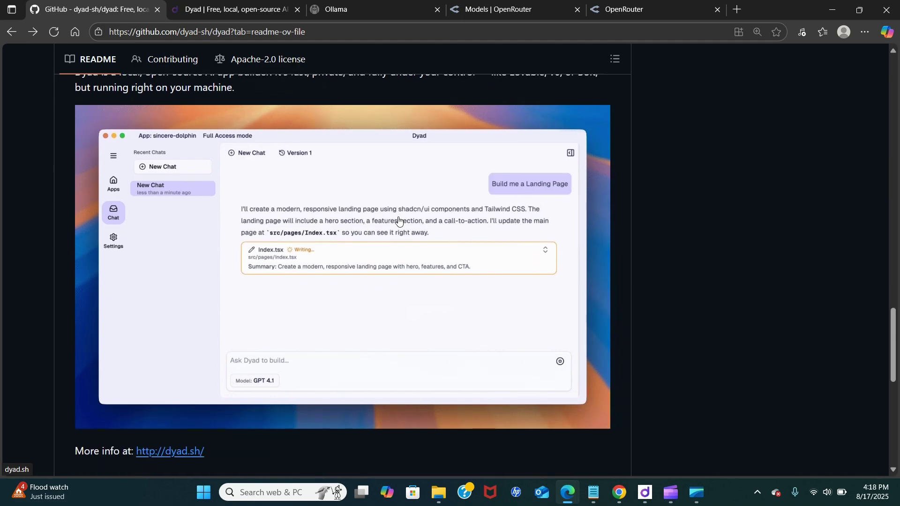
Scroll through the page currently open in the browser
scroll(399, 221, "up", 1)
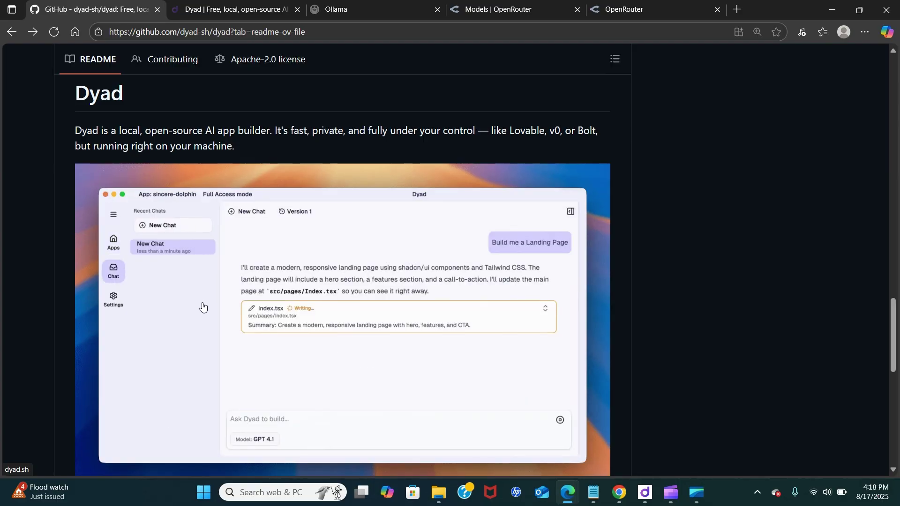
scroll(202, 304, "down", 7)
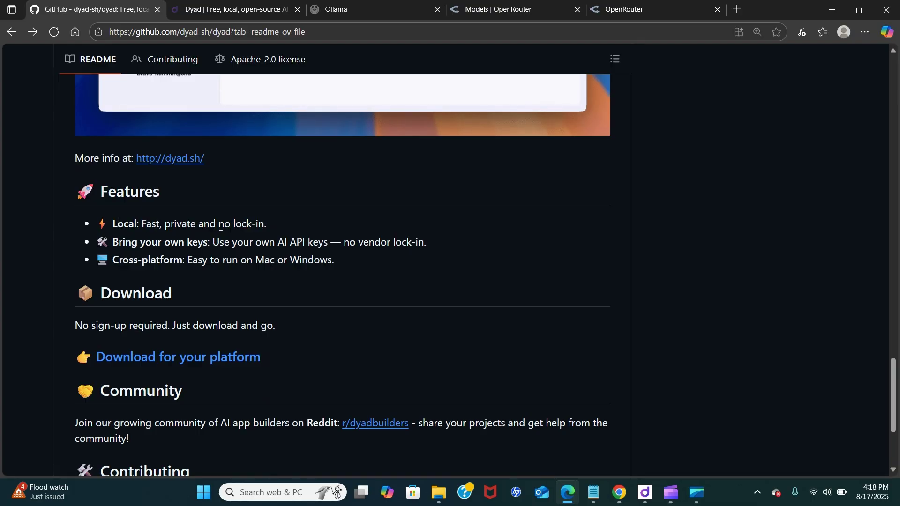
scroll(133, 237, "down", 1)
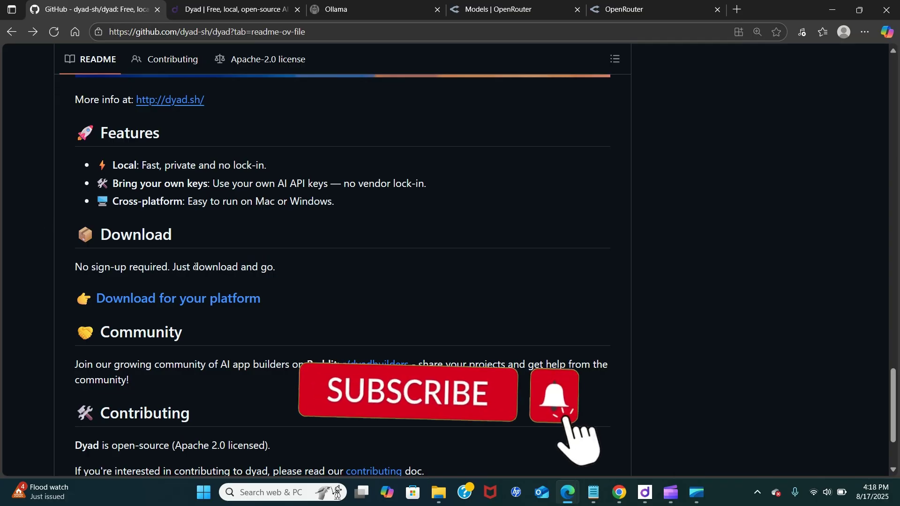
scroll(194, 269, "down", 1)
scroll(193, 266, "down", 1)
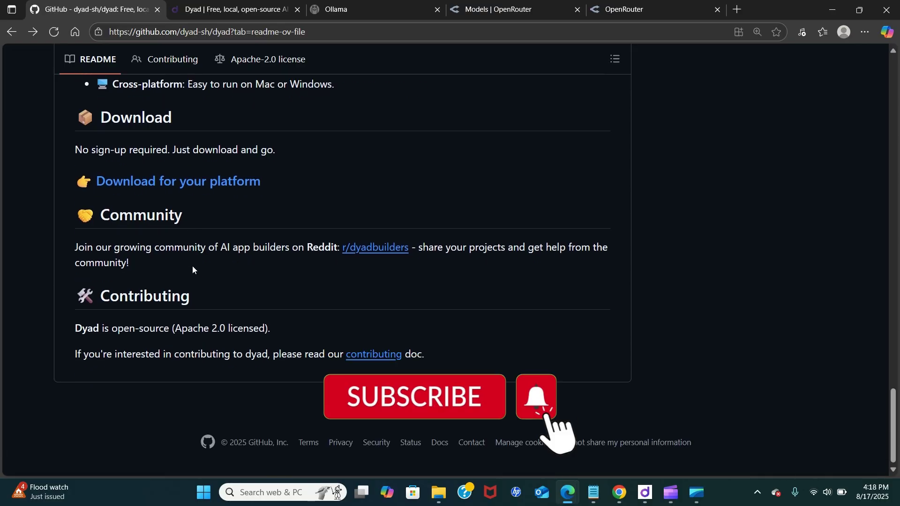
scroll(192, 266, "up", 1)
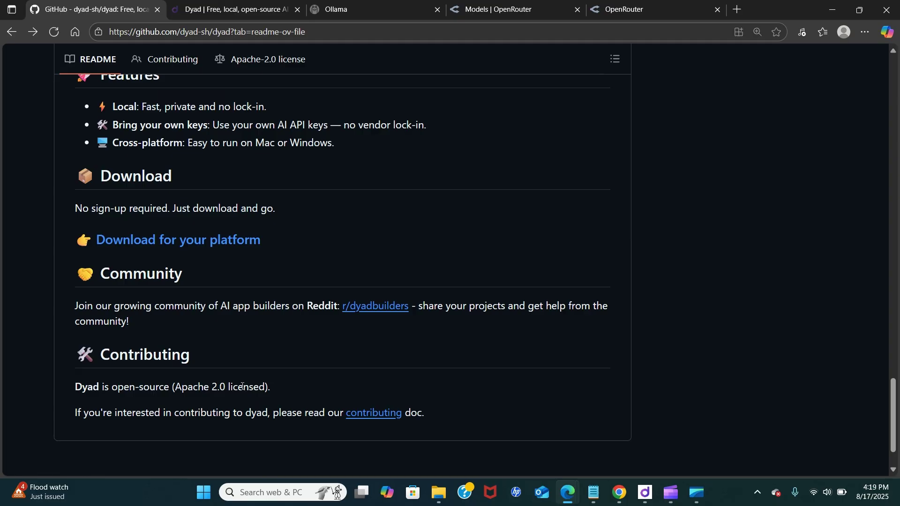
scroll(180, 378, "up", 1)
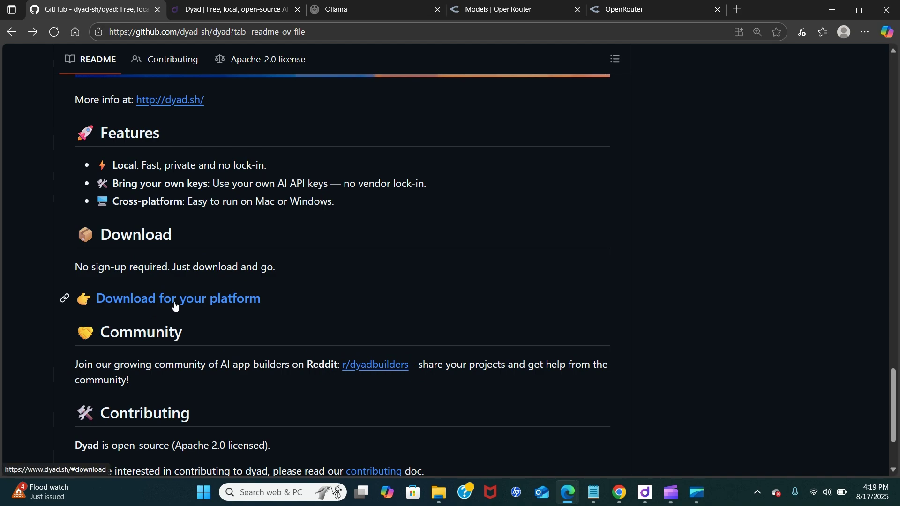
Browse the dyad.sh download page, then switch to the Dyad desktop app
left_click(216, 14)
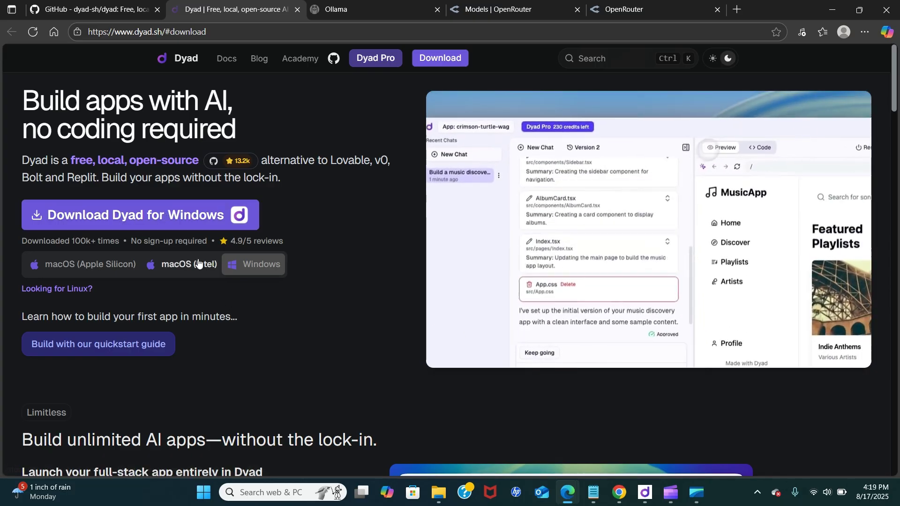
scroll(212, 272, "down", 7)
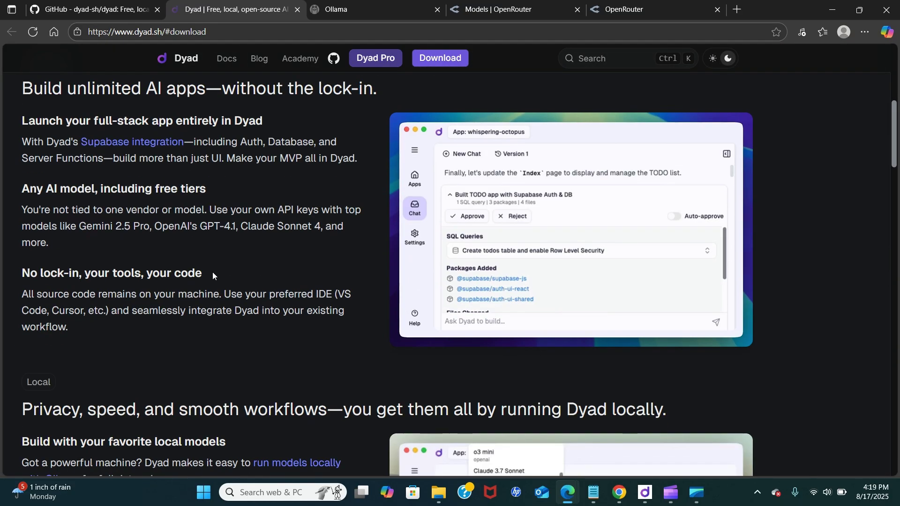
scroll(187, 260, "up", 1)
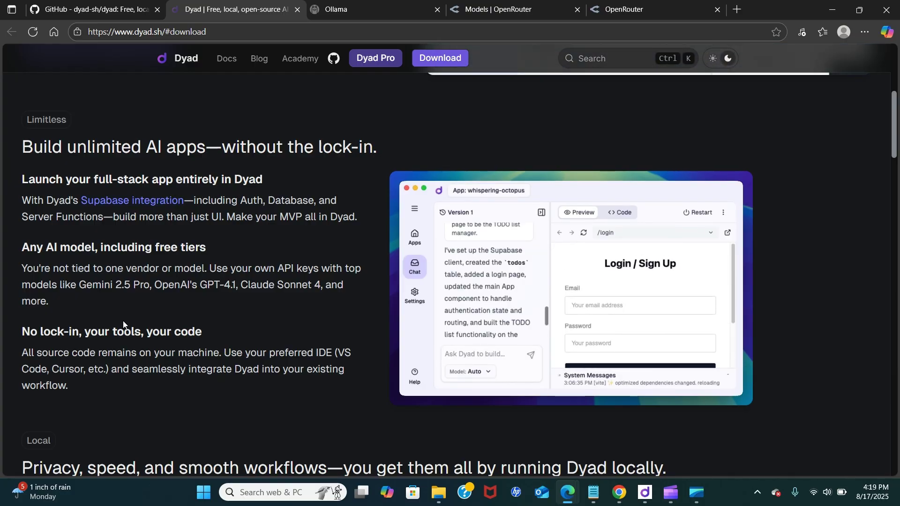
scroll(122, 319, "down", 1)
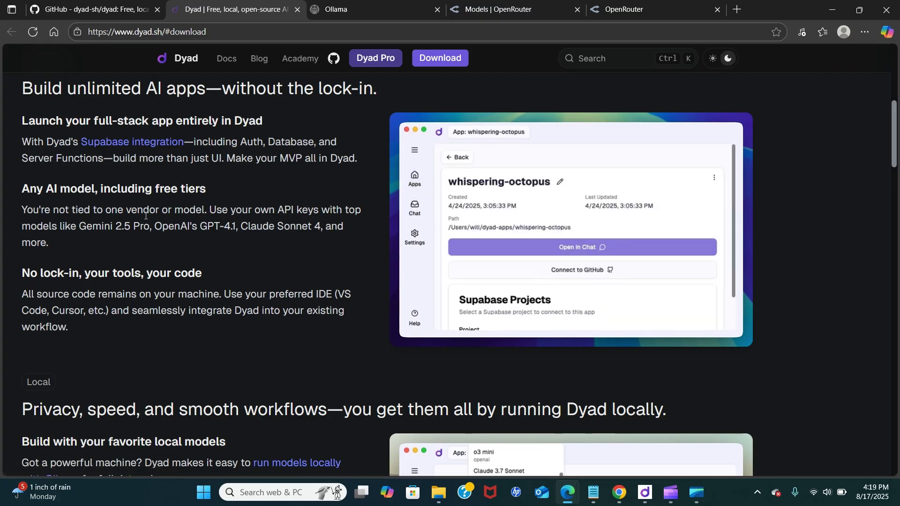
scroll(142, 217, "down", 2)
scroll(141, 217, "down", 3)
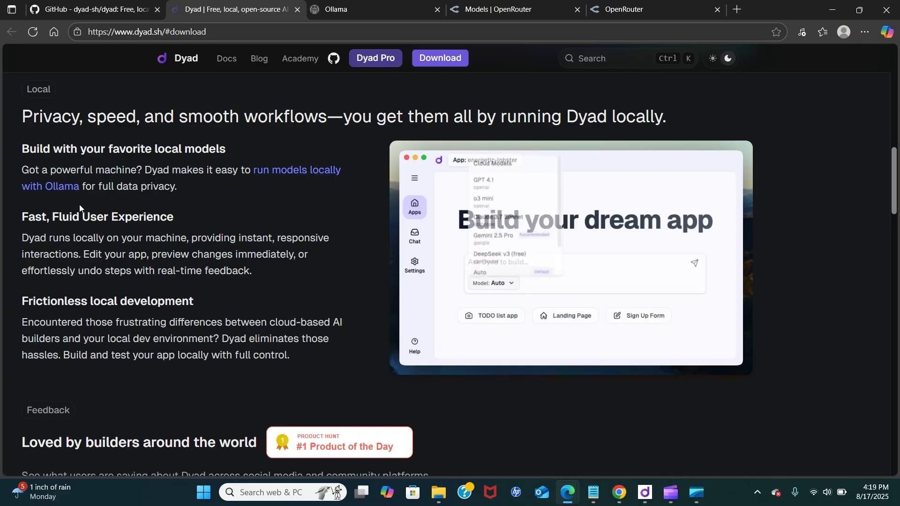
scroll(143, 222, "down", 5)
scroll(143, 224, "up", 6)
scroll(140, 221, "up", 10)
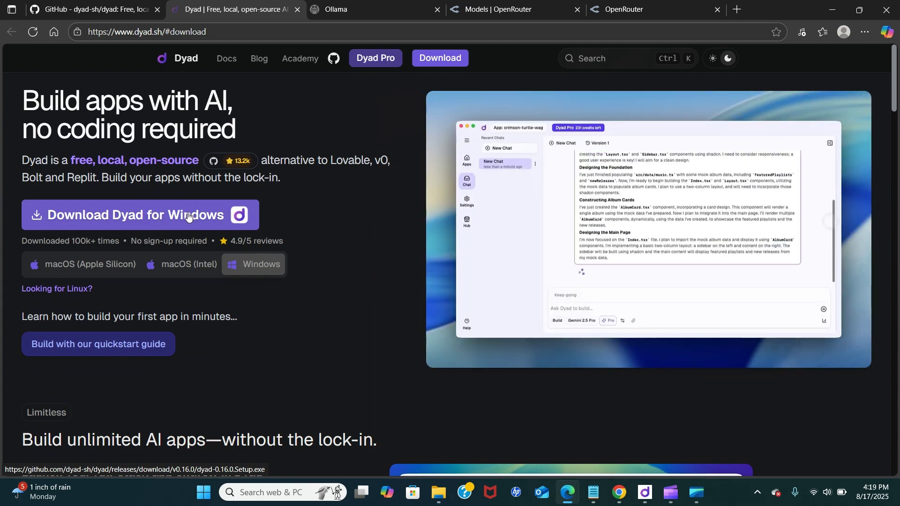
left_click(645, 493)
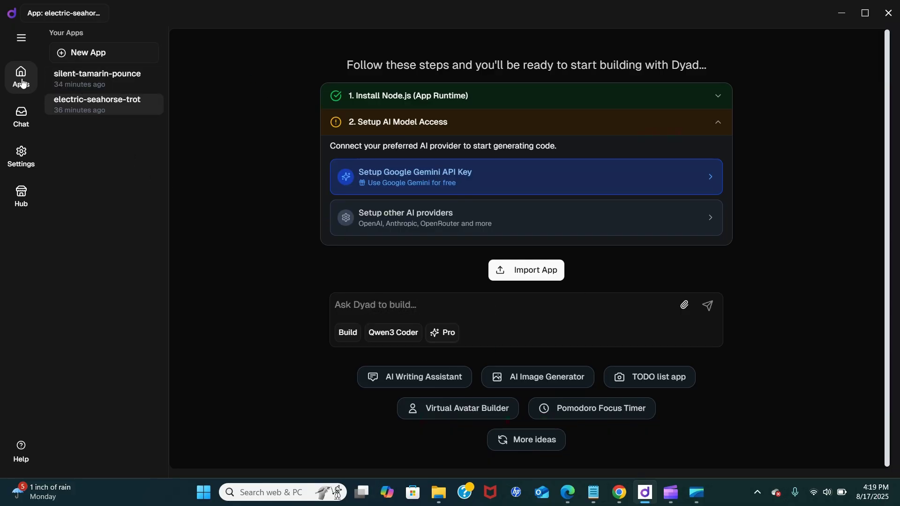
Check the chat modes while keeping Build, then open the electric-seahorse-trot chat's prompt box
scroll(431, 111, "down", 1)
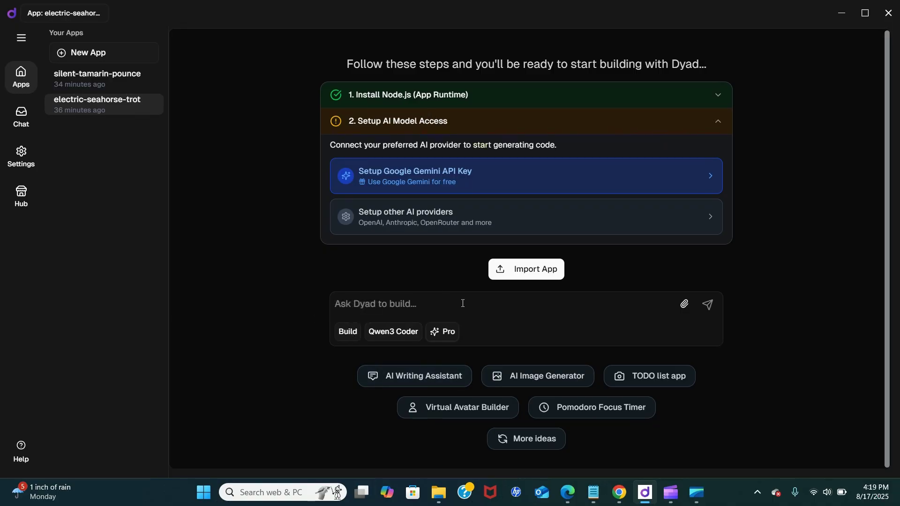
left_click(349, 334)
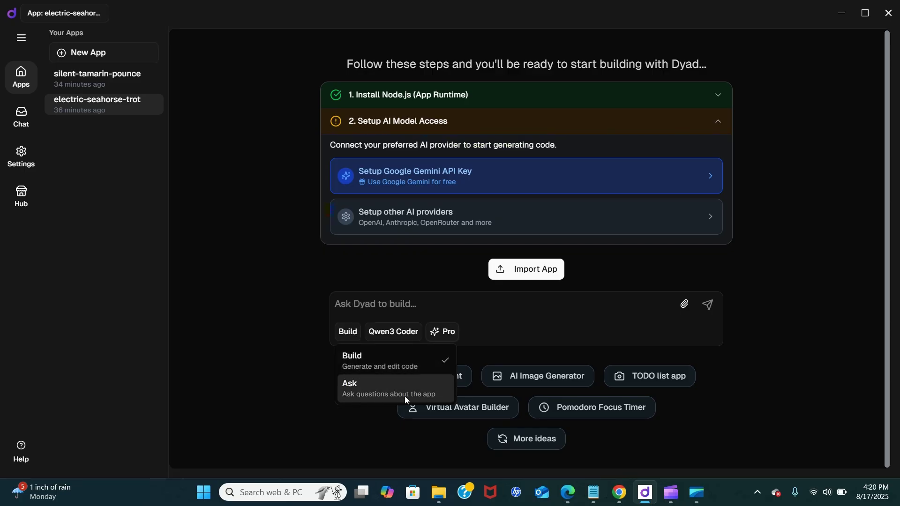
left_click(289, 322)
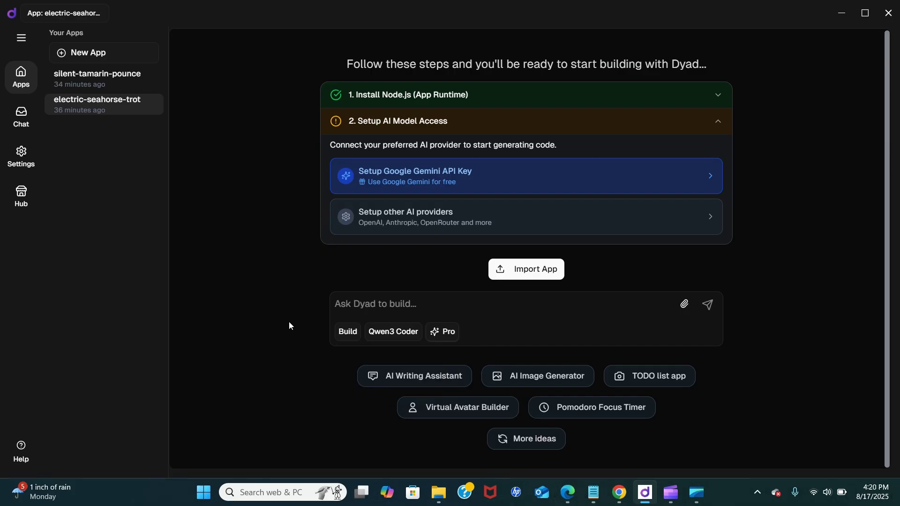
left_click(24, 122)
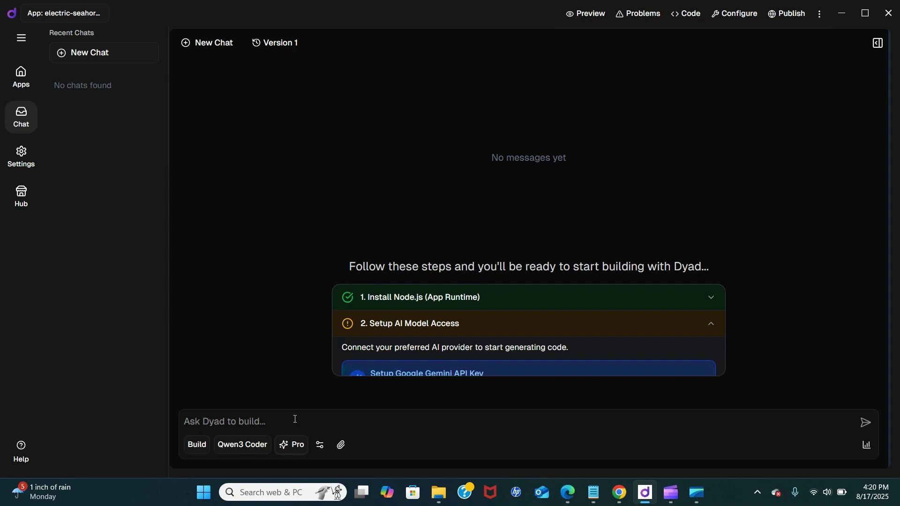
left_click(290, 421)
Open Dyad settings and try the Light theme before returning to Dark
left_click(21, 156)
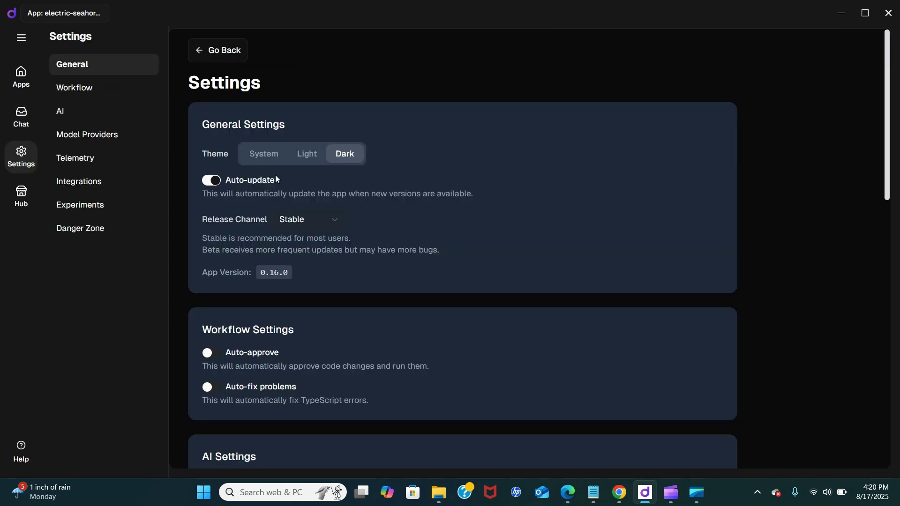
scroll(275, 180, "down", 3)
scroll(290, 177, "up", 3)
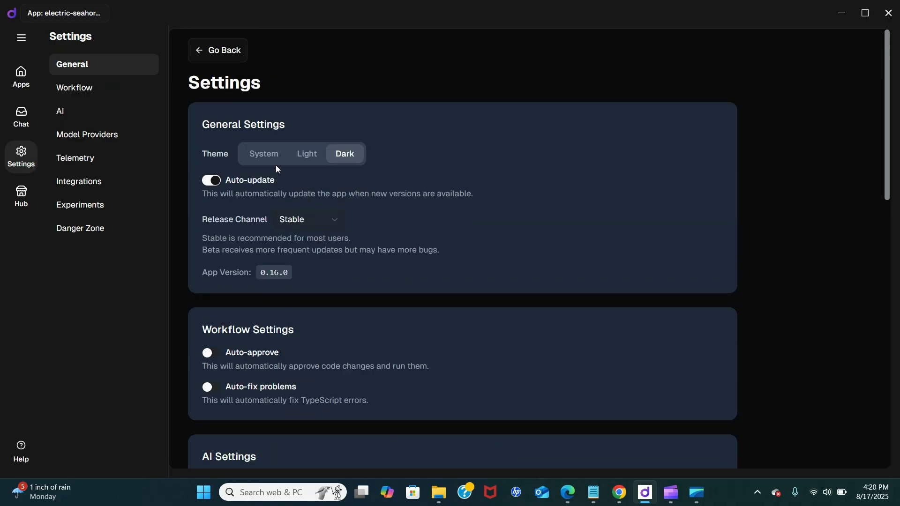
scroll(276, 169, "down", 2)
left_click(299, 95)
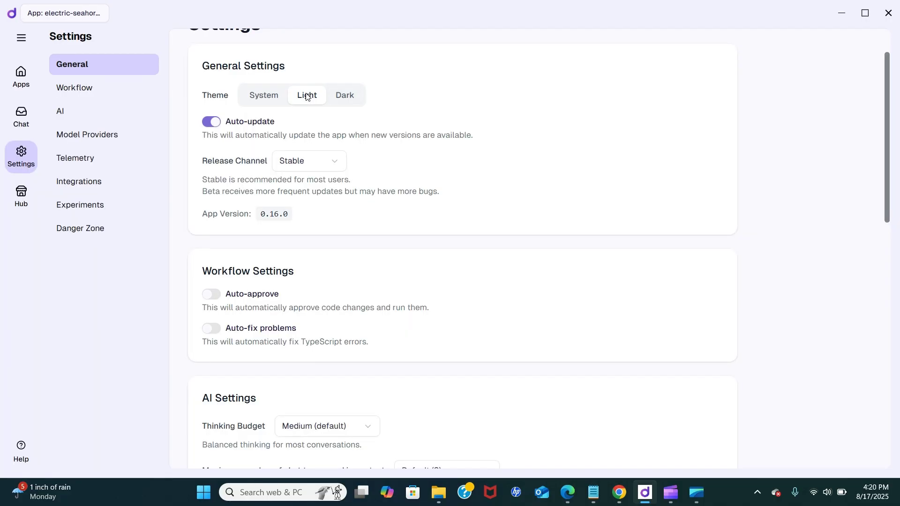
left_click(337, 104)
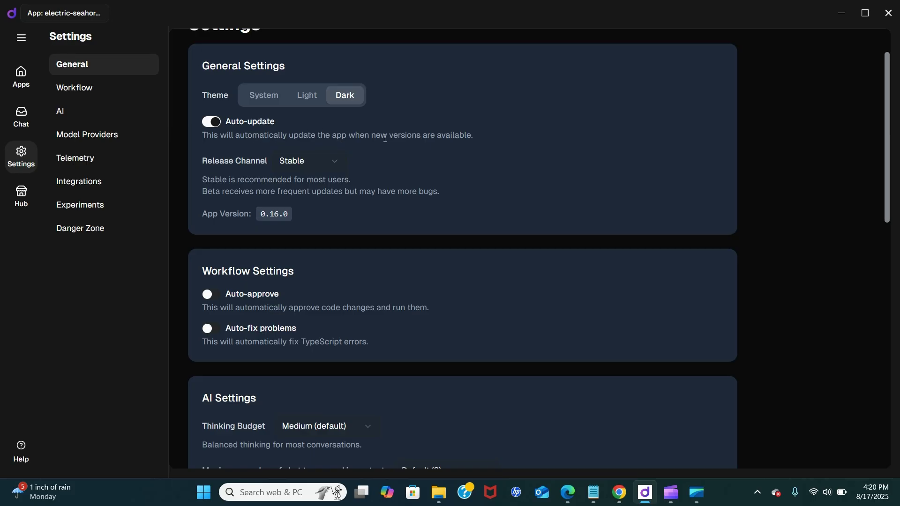
Keep the Stable release channel and scroll down to the AI Providers list
scroll(242, 204, "down", 1)
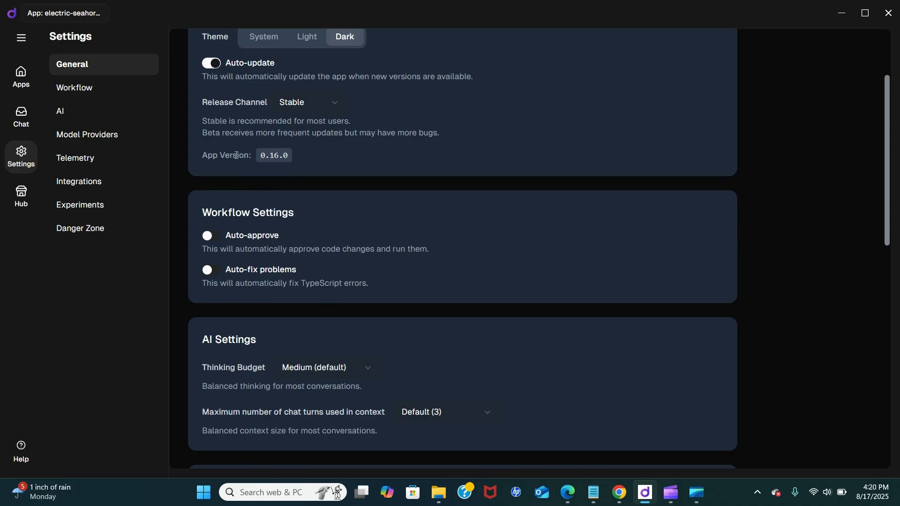
left_click(310, 103)
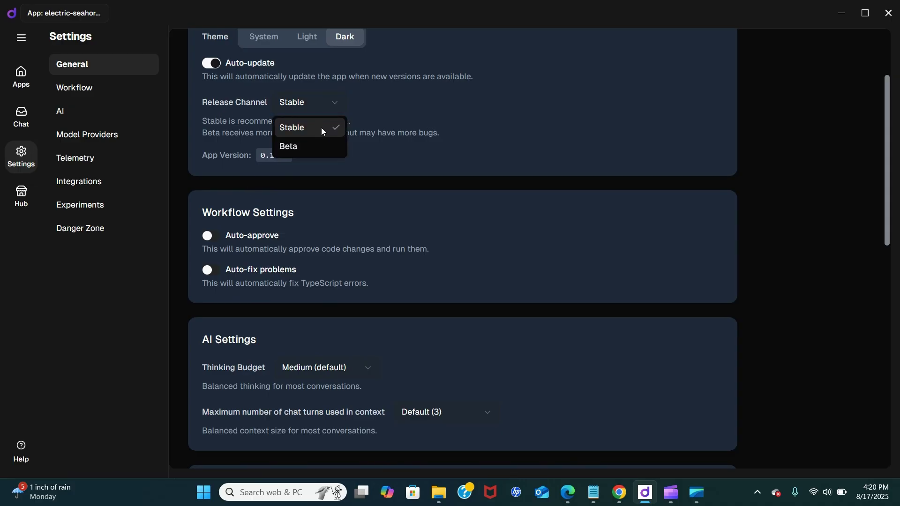
left_click(326, 127)
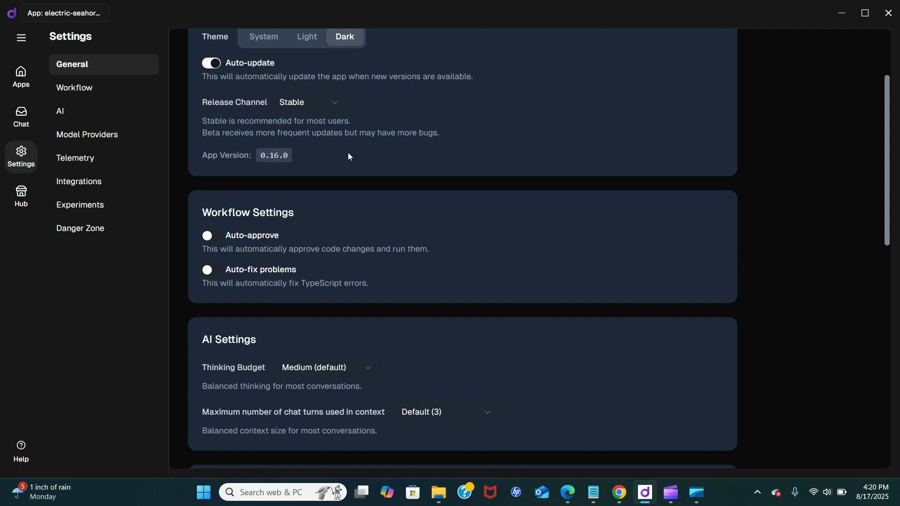
scroll(298, 199, "down", 3)
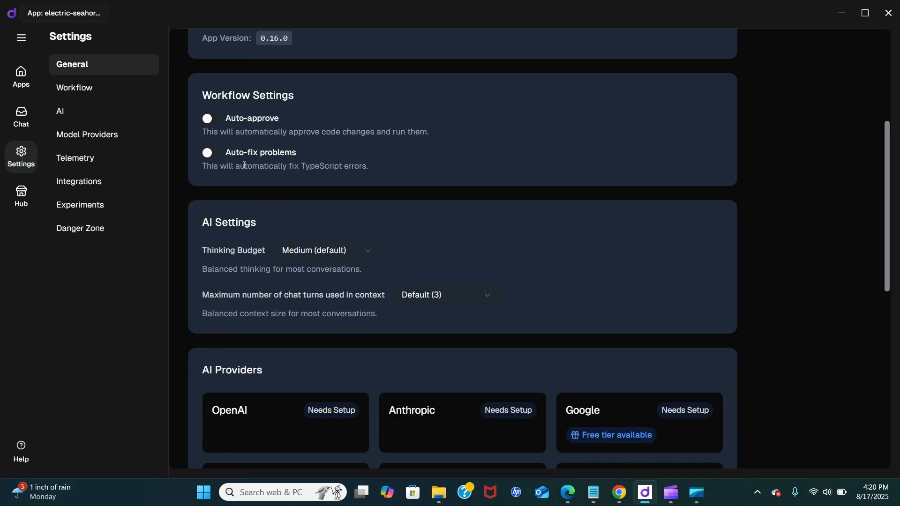
scroll(216, 168, "down", 3)
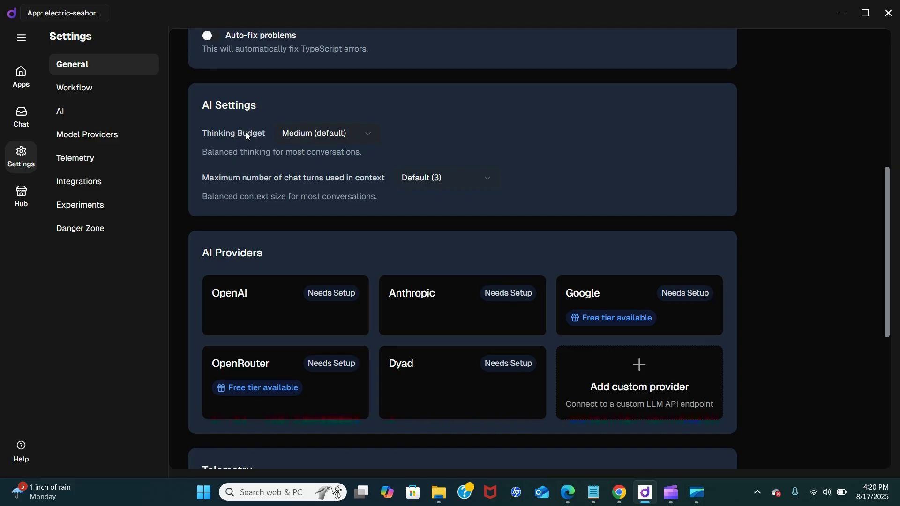
left_click(334, 134)
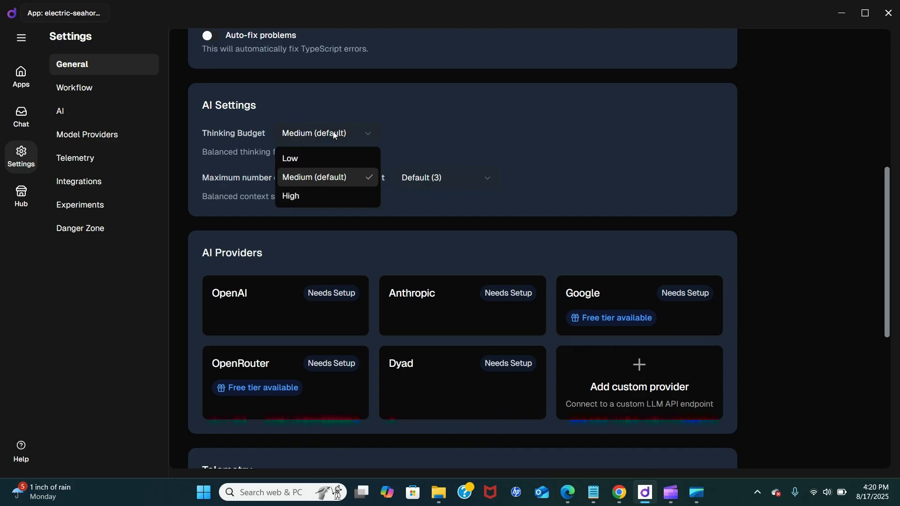
left_click(319, 177)
scroll(217, 174, "down", 1)
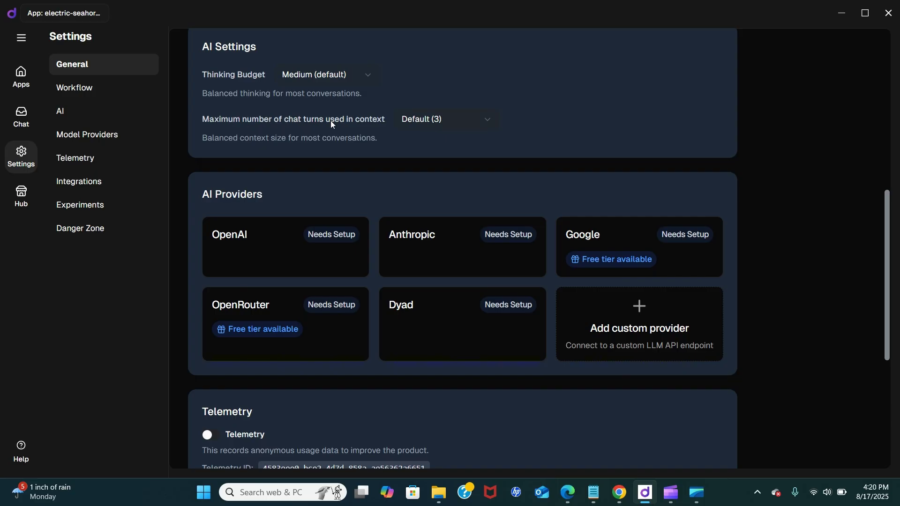
left_click(463, 120)
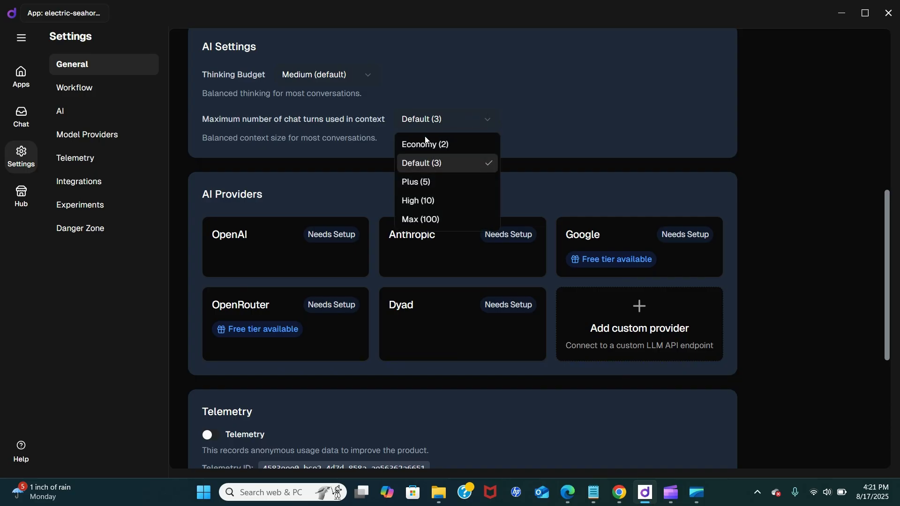
left_click(436, 164)
scroll(318, 176, "down", 2)
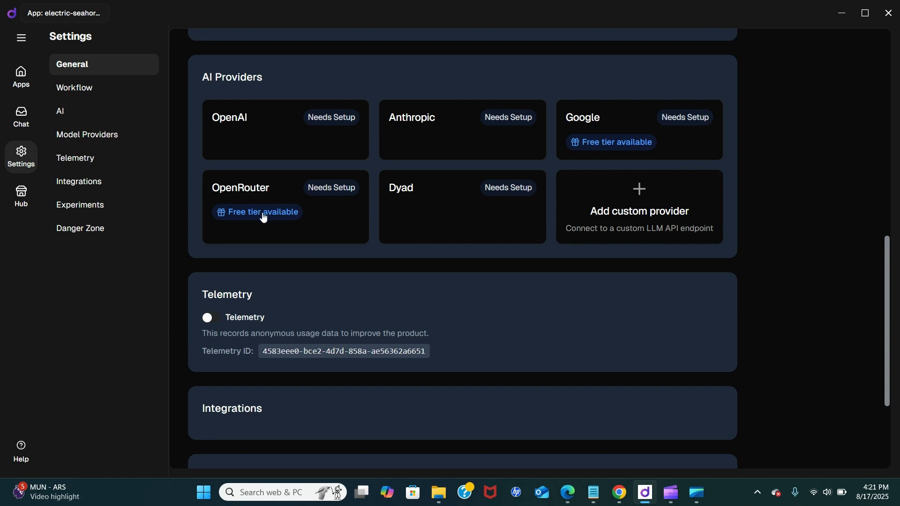
scroll(379, 226, "down", 1)
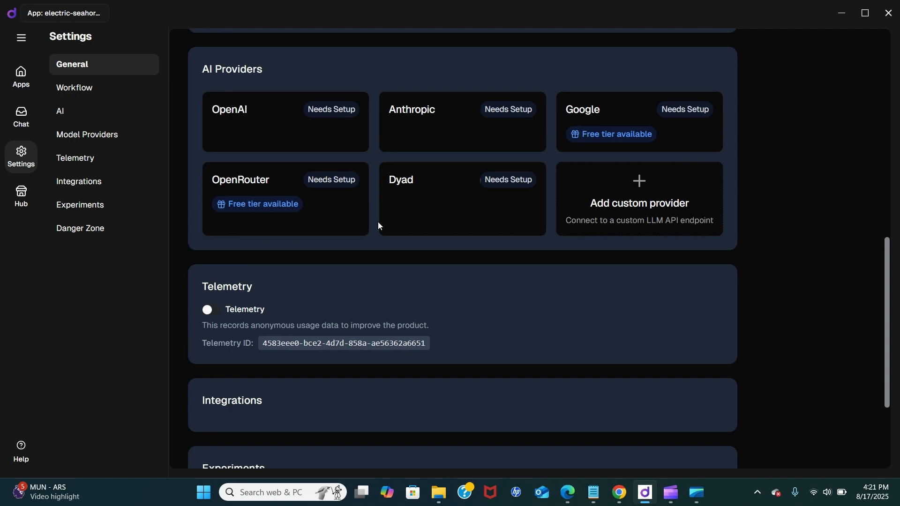
scroll(377, 224, "down", 3)
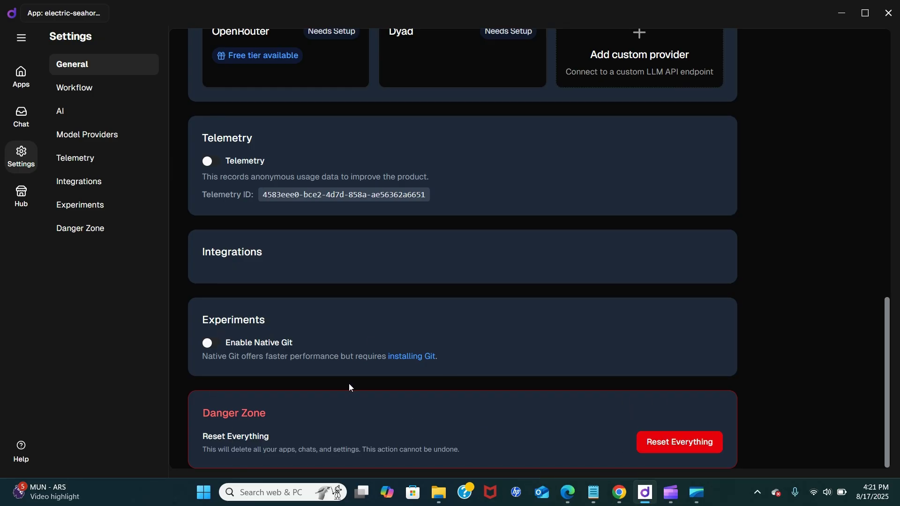
scroll(353, 375, "up", 15)
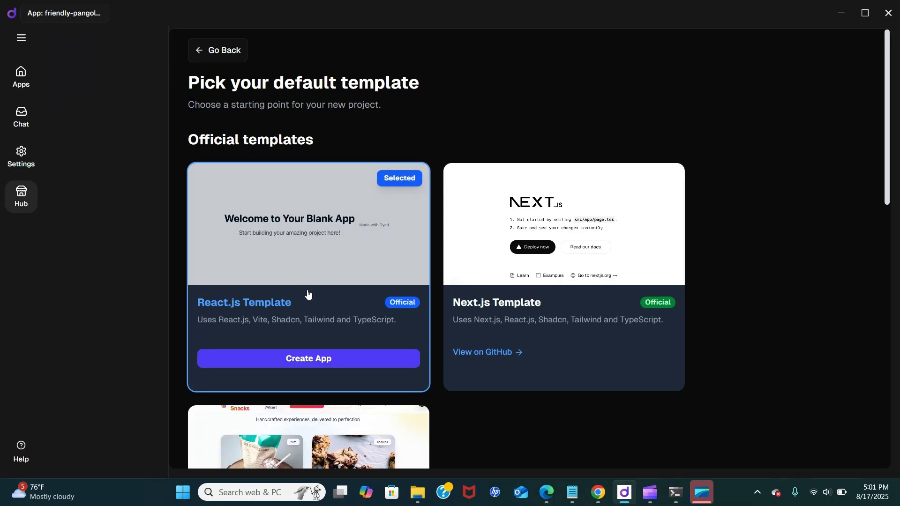
Scroll the template page, then jump to the AI section's provider cards in Settings
scroll(276, 300, "down", 1)
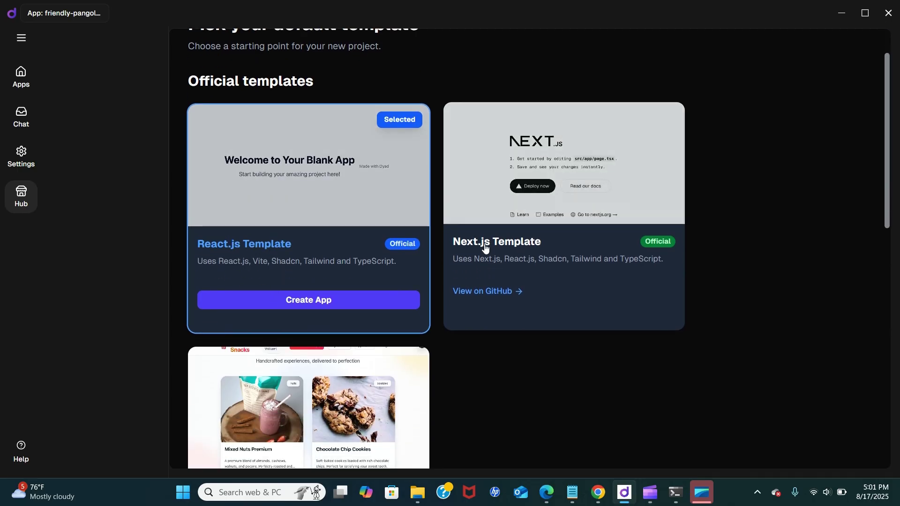
scroll(347, 349, "down", 3)
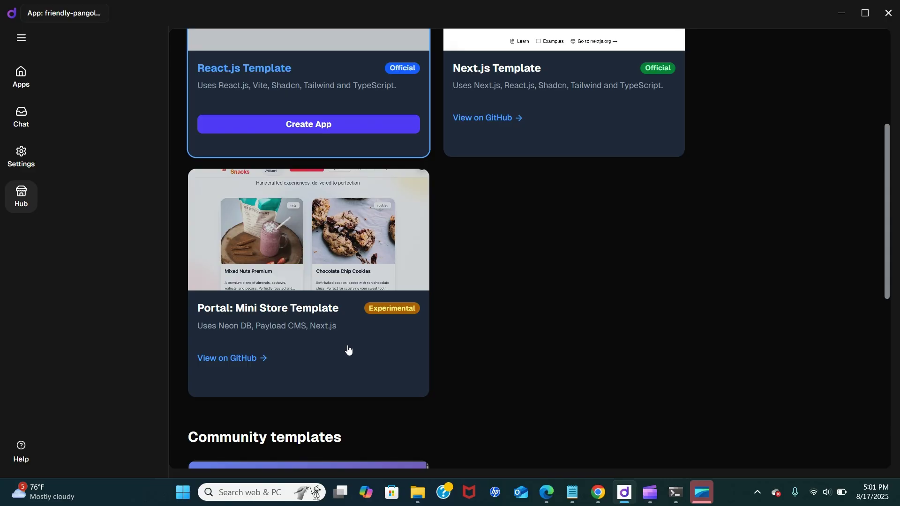
scroll(348, 350, "up", 4)
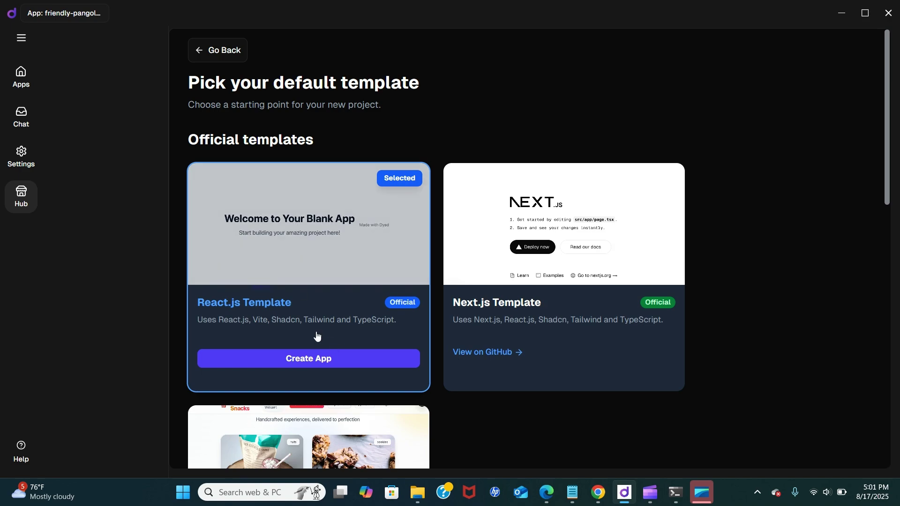
scroll(370, 283, "down", 4)
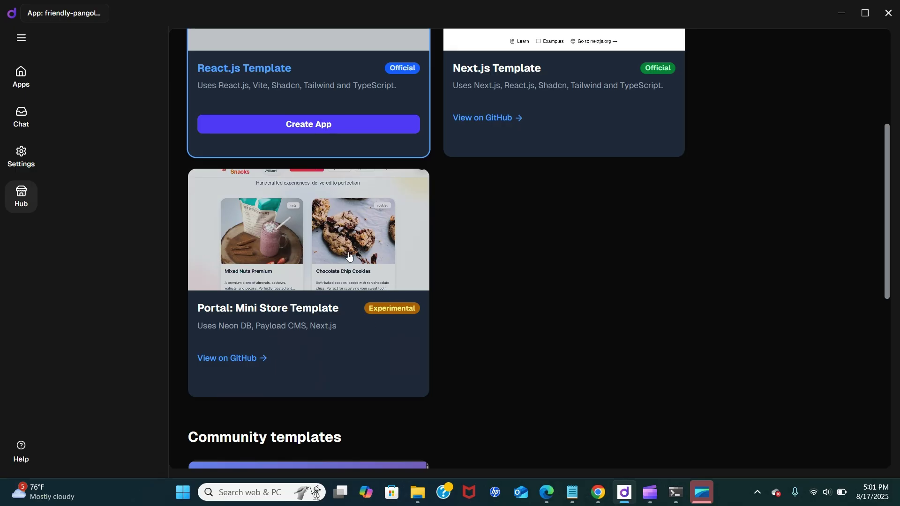
scroll(342, 255, "up", 4)
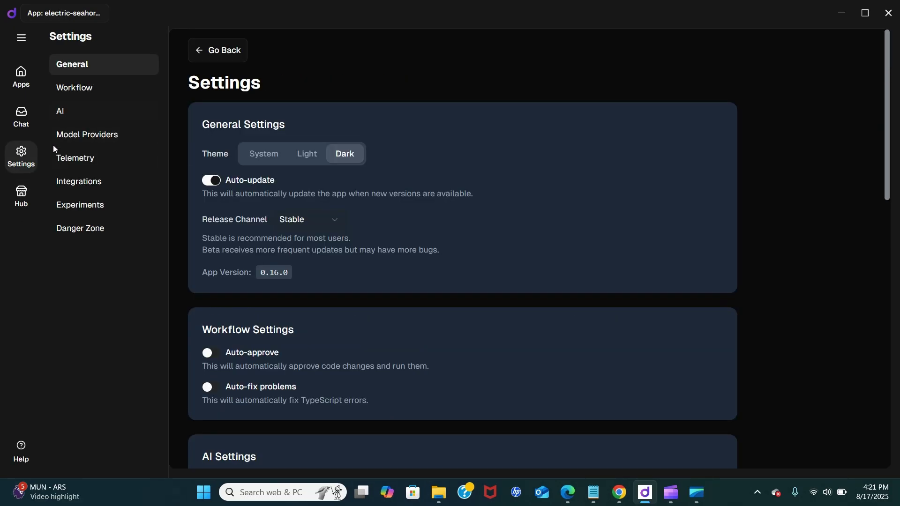
left_click(72, 115)
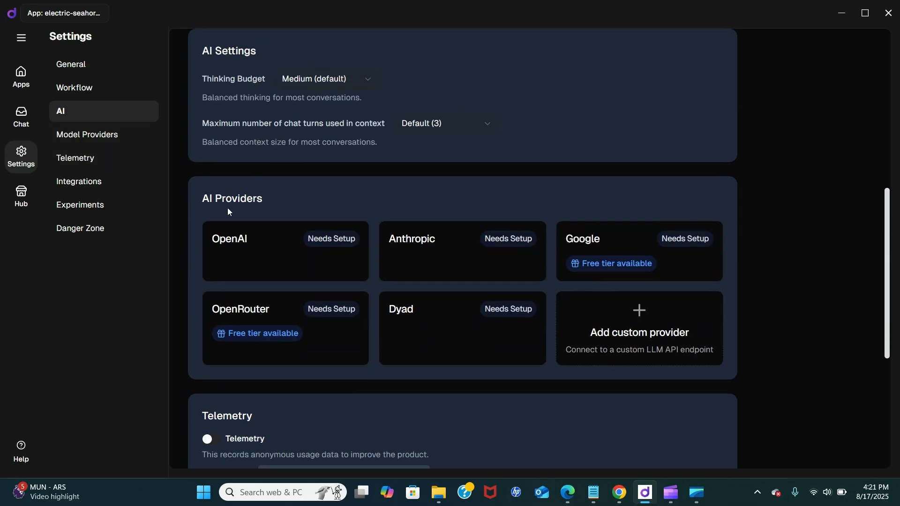
scroll(234, 215, "down", 1)
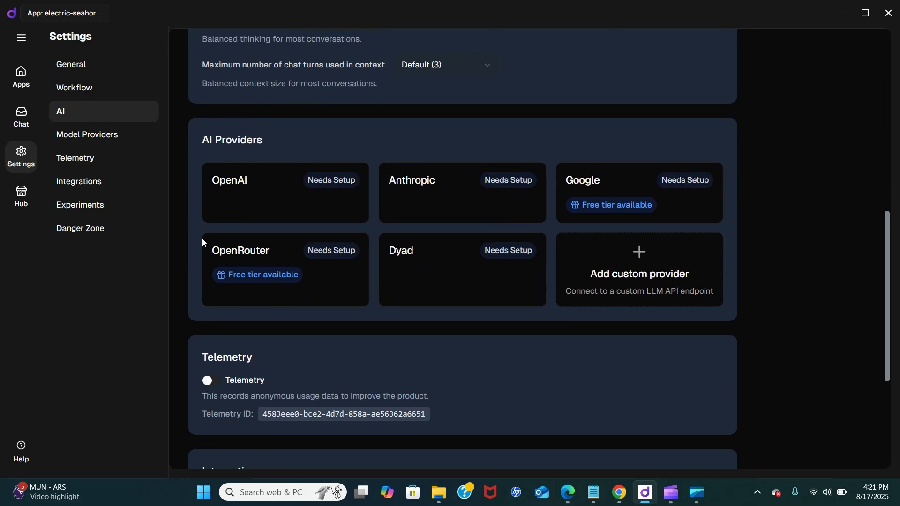
Open the OpenAI provider's configuration and scroll through its GPT 4.1, o3 mini and o4 mini models
left_click(261, 202)
scroll(307, 176, "up", 8)
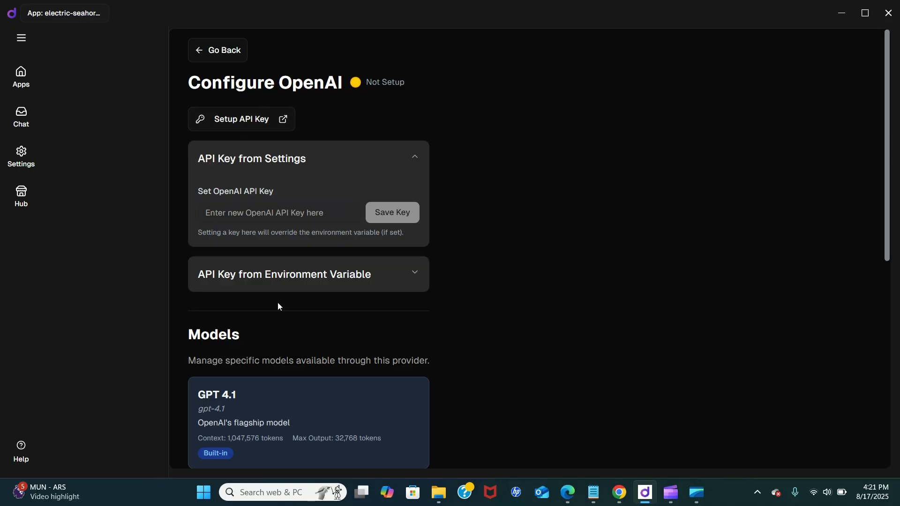
scroll(278, 307, "down", 5)
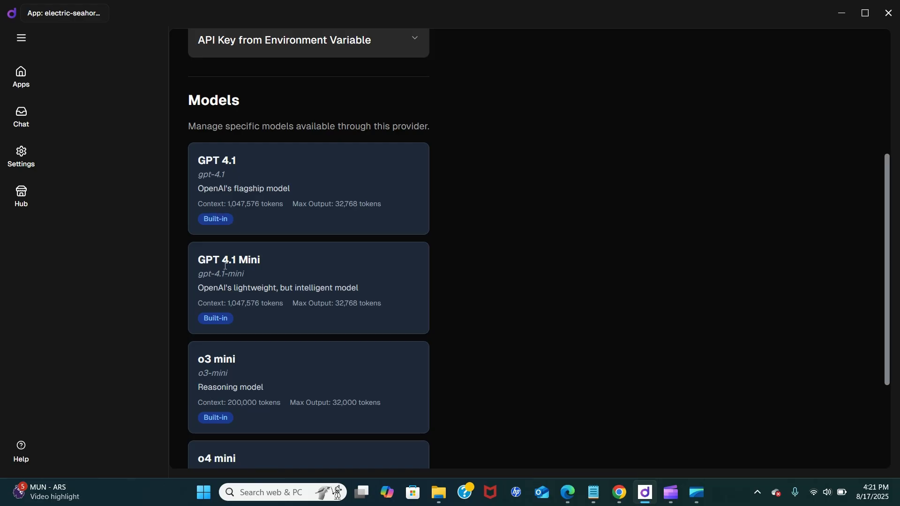
scroll(253, 272, "down", 3)
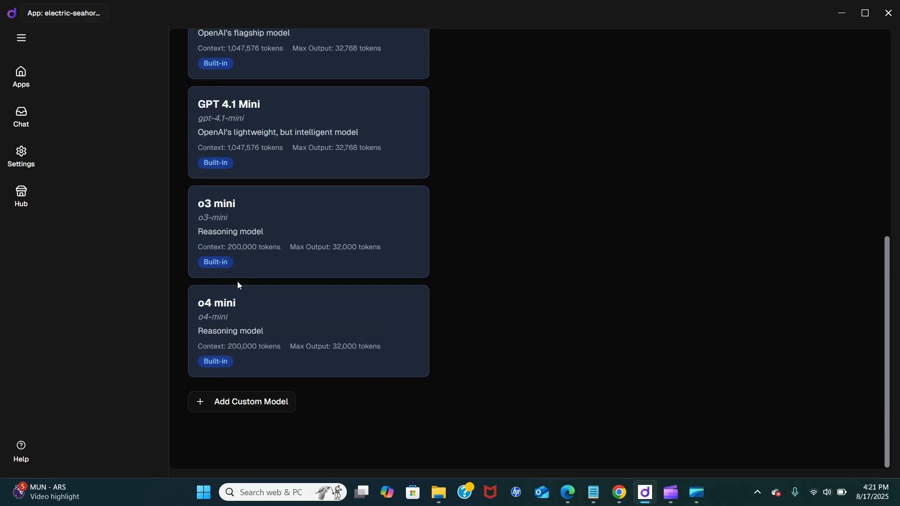
scroll(271, 336, "up", 7)
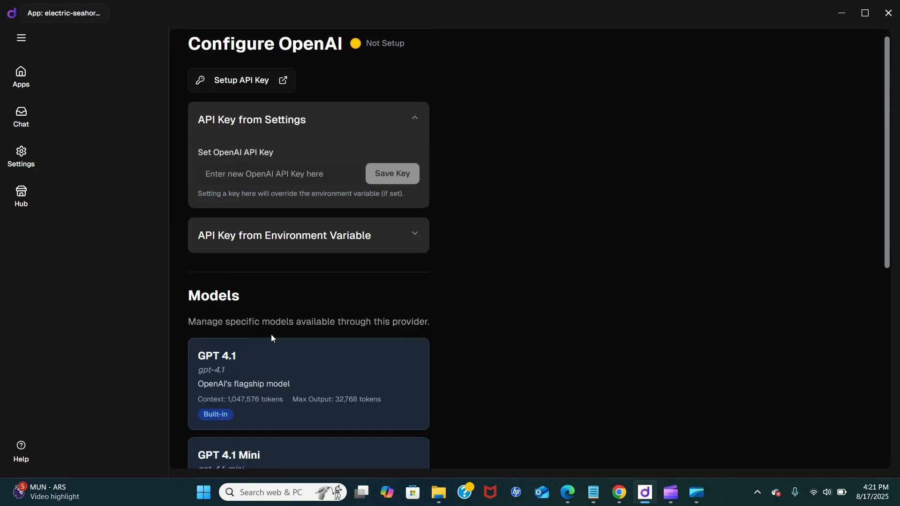
scroll(262, 341, "down", 7)
scroll(255, 322, "up", 7)
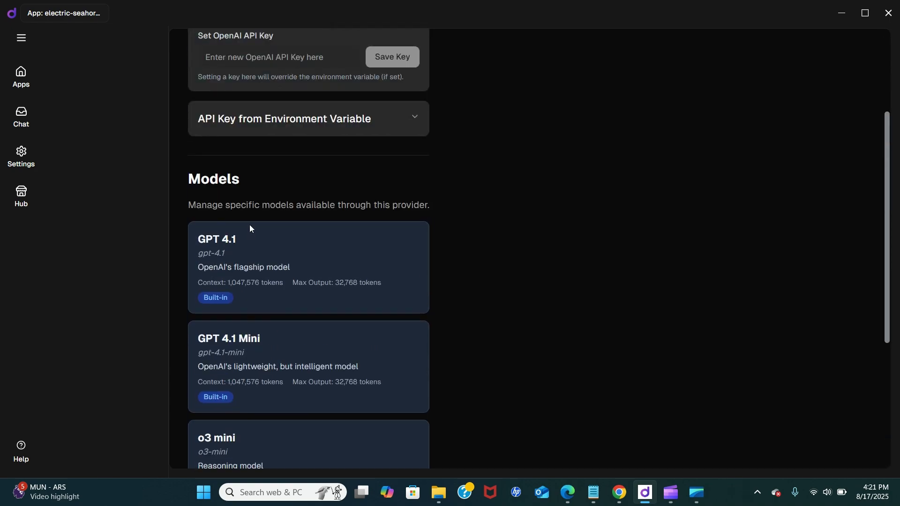
scroll(268, 287, "down", 7)
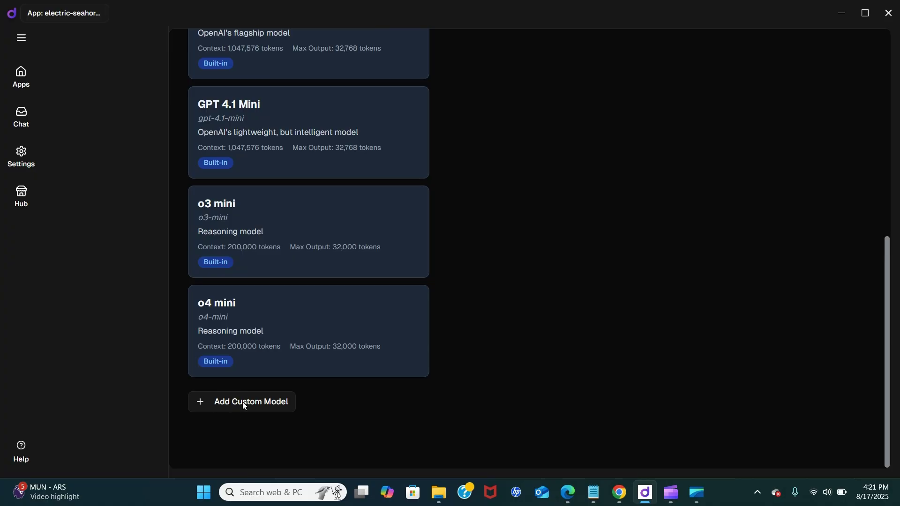
Look at the Add Custom Model form without adding one, then select the OpenAI API key field
left_click(242, 401)
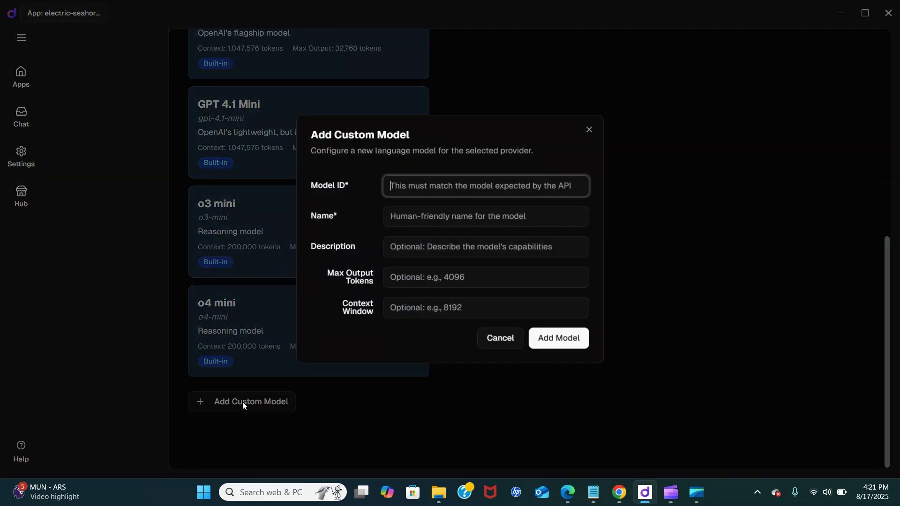
left_click(589, 130)
scroll(454, 221, "up", 10)
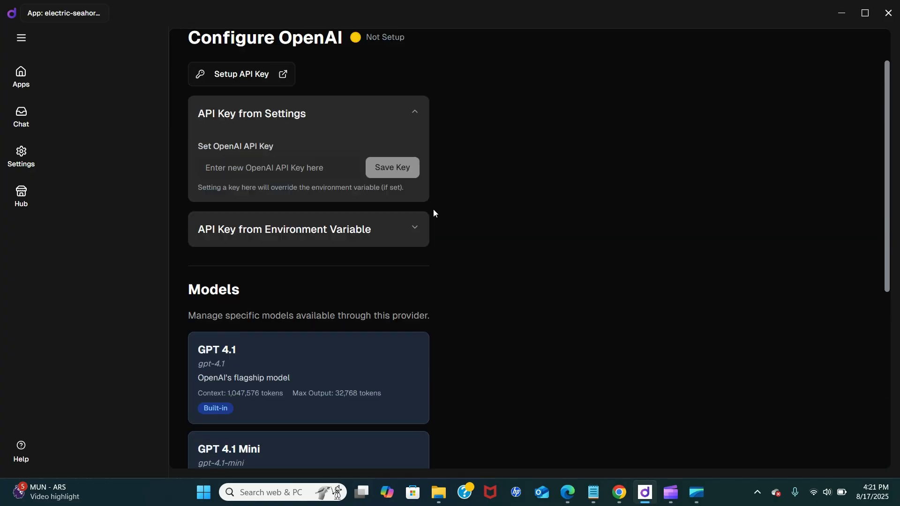
left_click(207, 215)
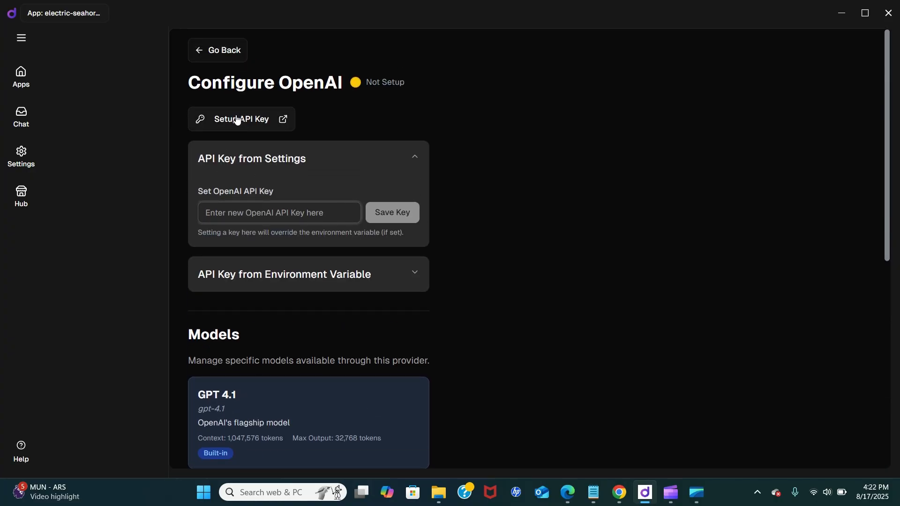
Open OpenAI's API keys page in Edge, then switch back to Dyad
left_click(258, 121)
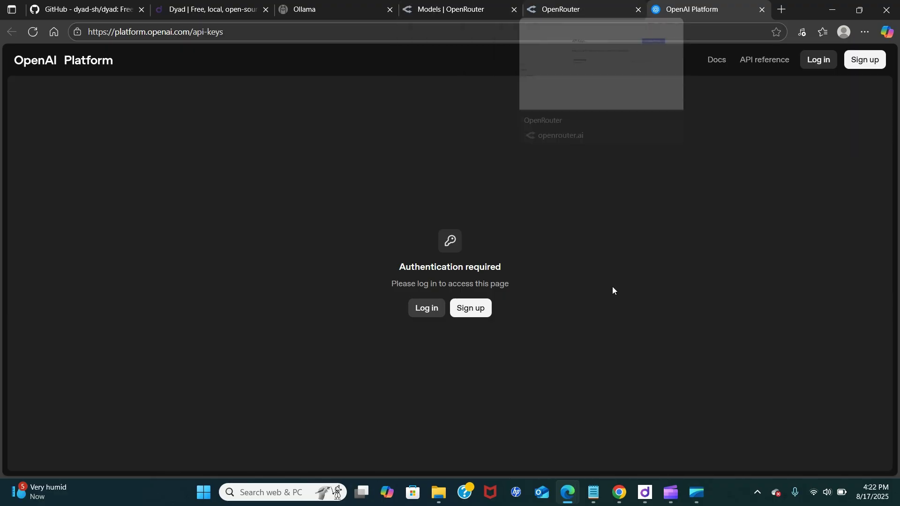
left_click(646, 492)
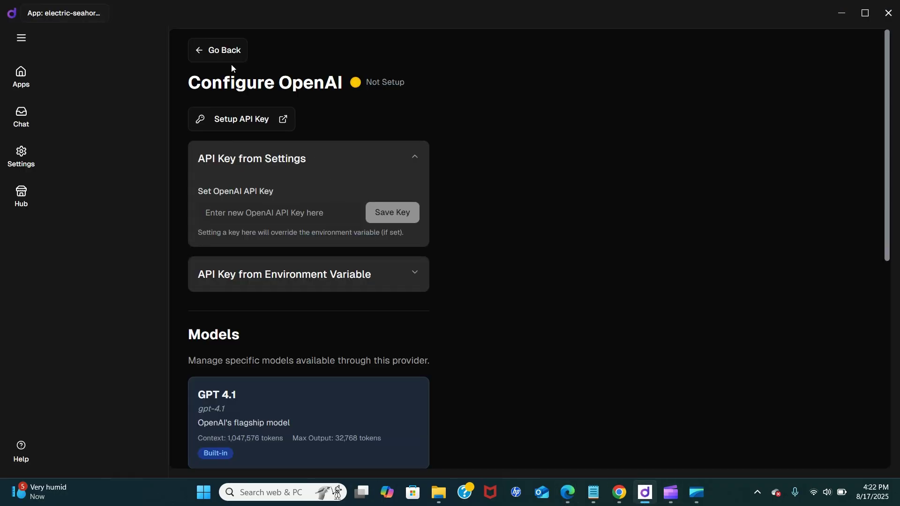
Leave the OpenAI page and expand the Node.js step, confirming v22.12.0 is installed
left_click(230, 53)
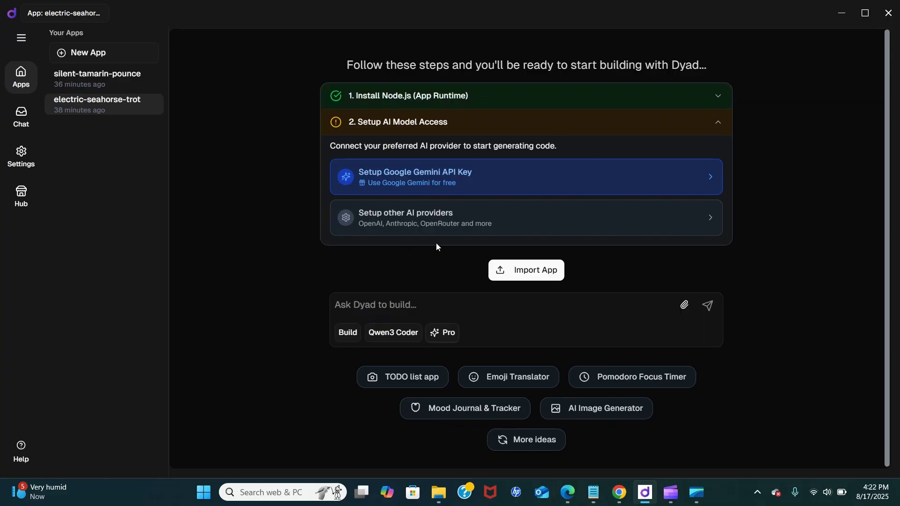
left_click(529, 97)
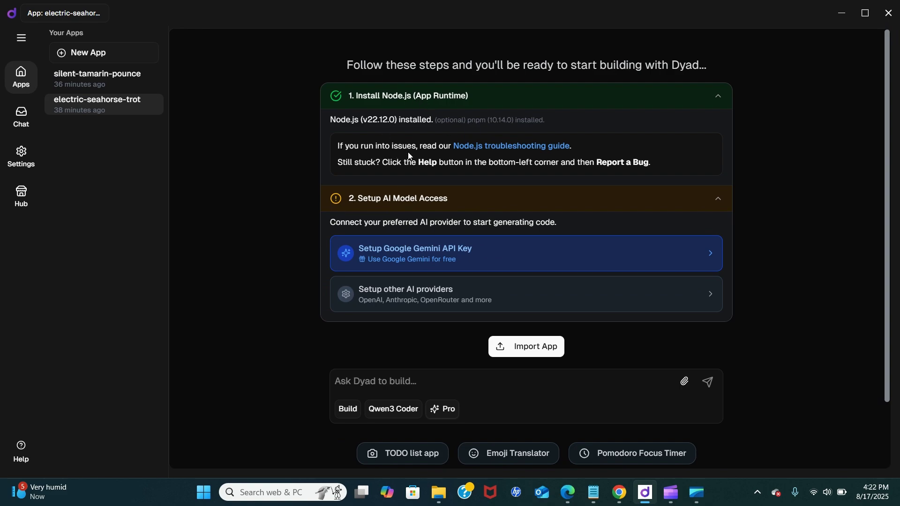
scroll(408, 152, "down", 1)
scroll(398, 119, "up", 1)
scroll(438, 182, "down", 1)
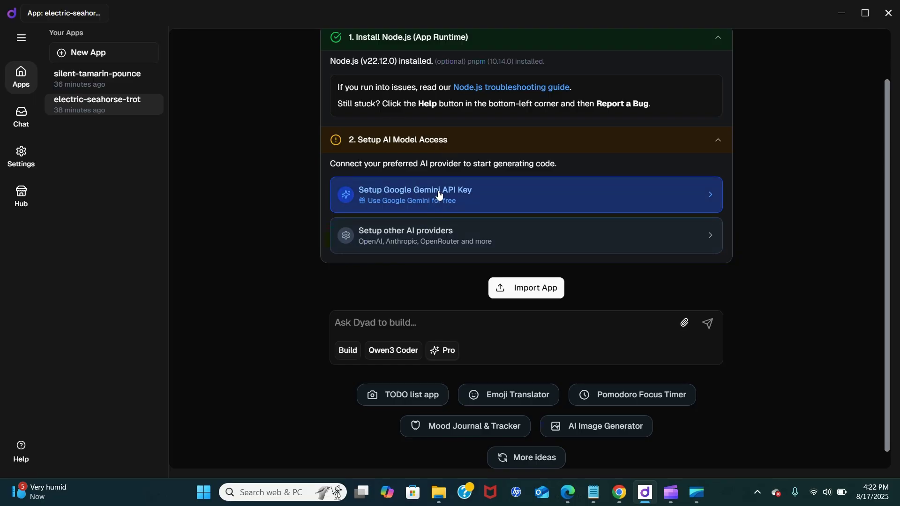
left_click(464, 195)
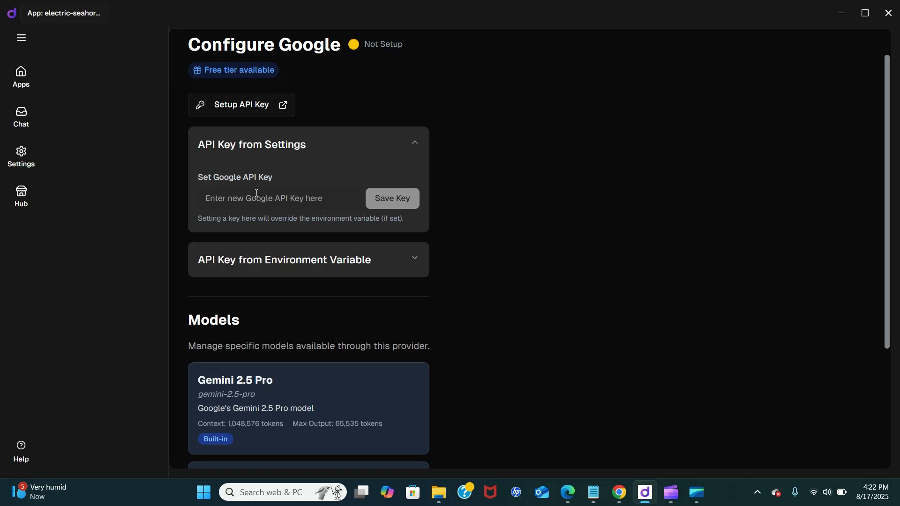
scroll(294, 353, "down", 4)
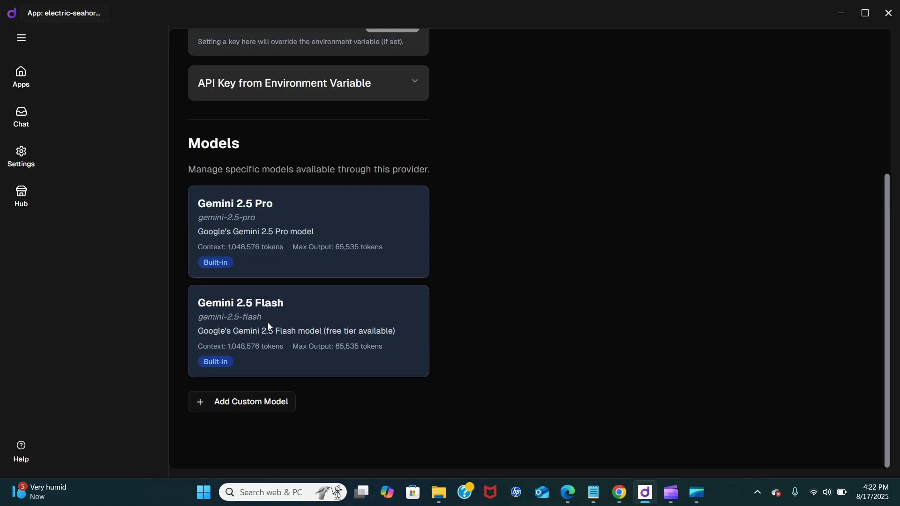
scroll(272, 349, "up", 5)
left_click(328, 243)
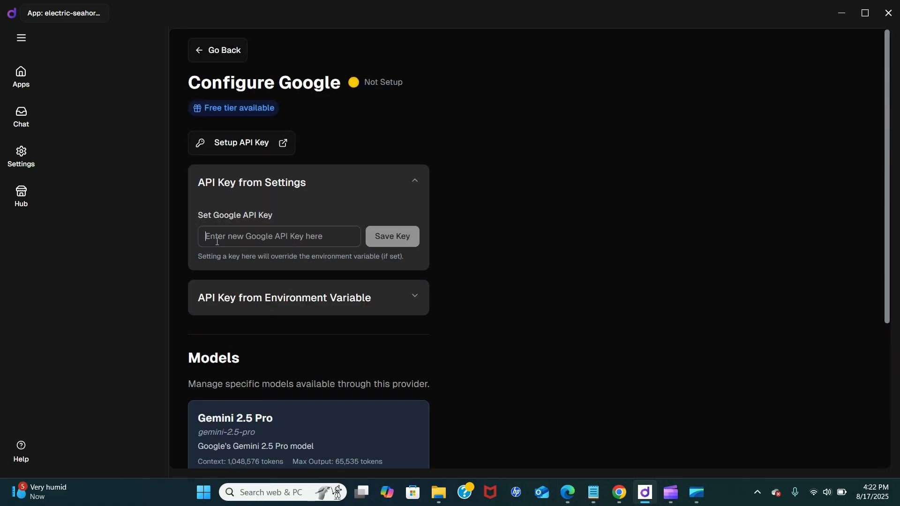
Return home and open Settings via 'Setup other AI providers', scrolling to the provider list
left_click(224, 50)
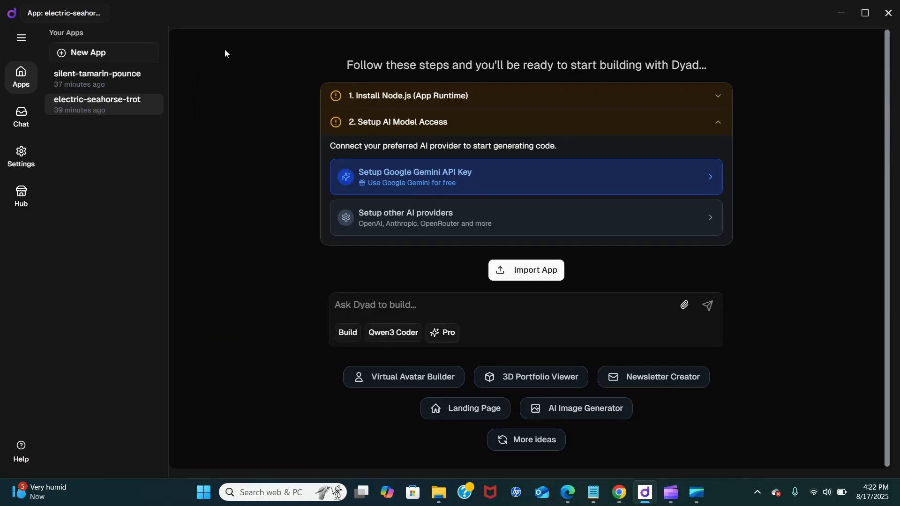
left_click(496, 216)
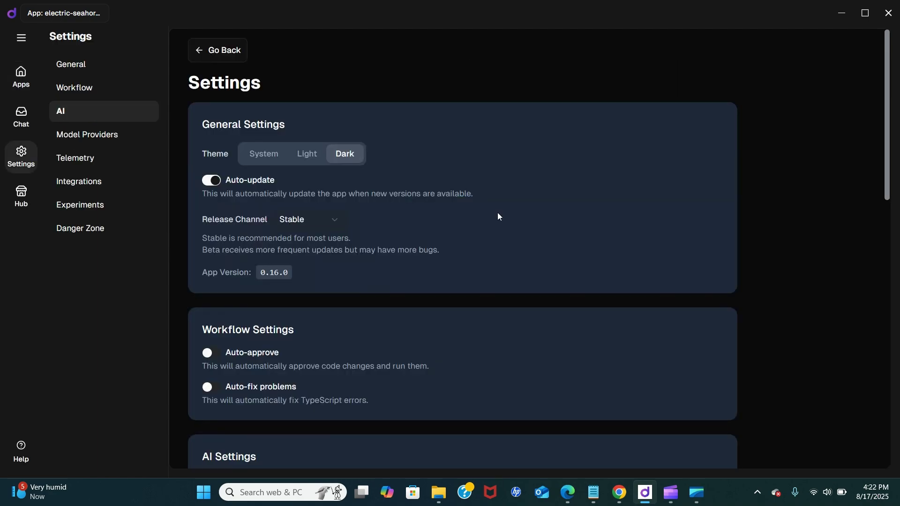
scroll(440, 247, "up", 3)
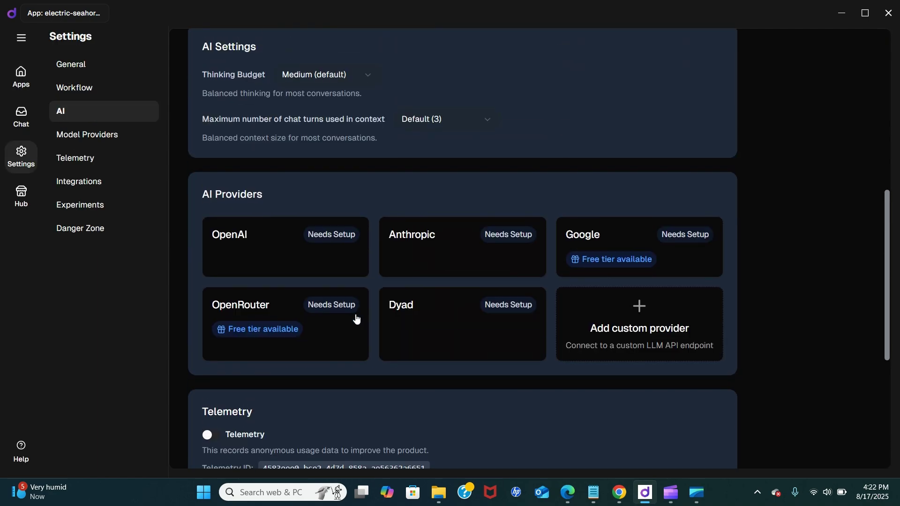
scroll(348, 338, "down", 1)
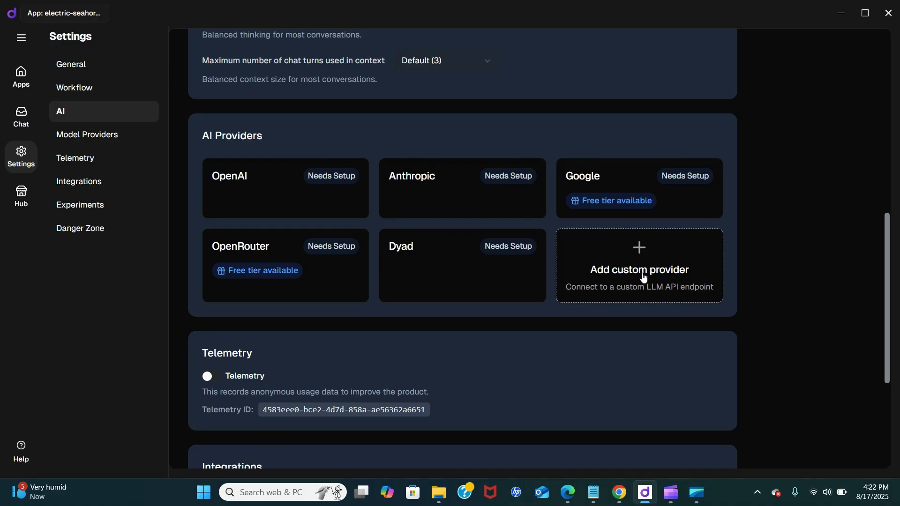
left_click(607, 258)
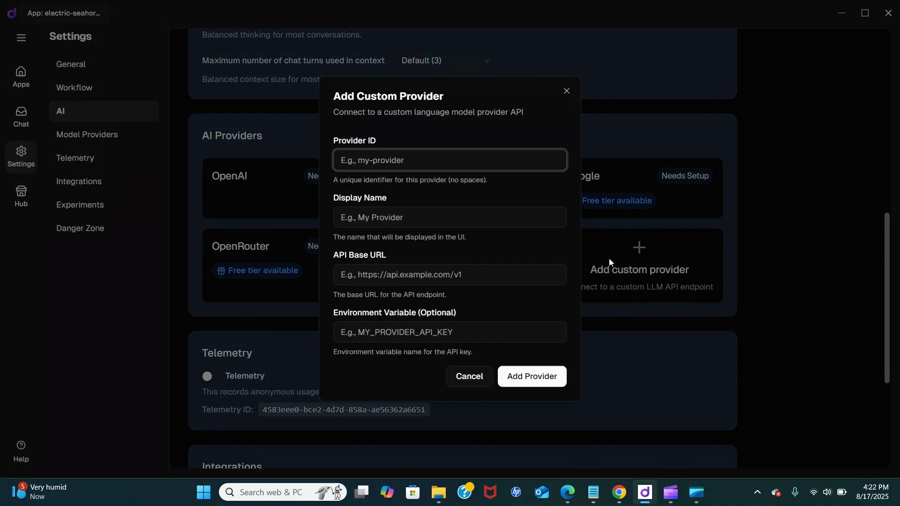
type("ollama")
left_click(401, 218)
type("ollama")
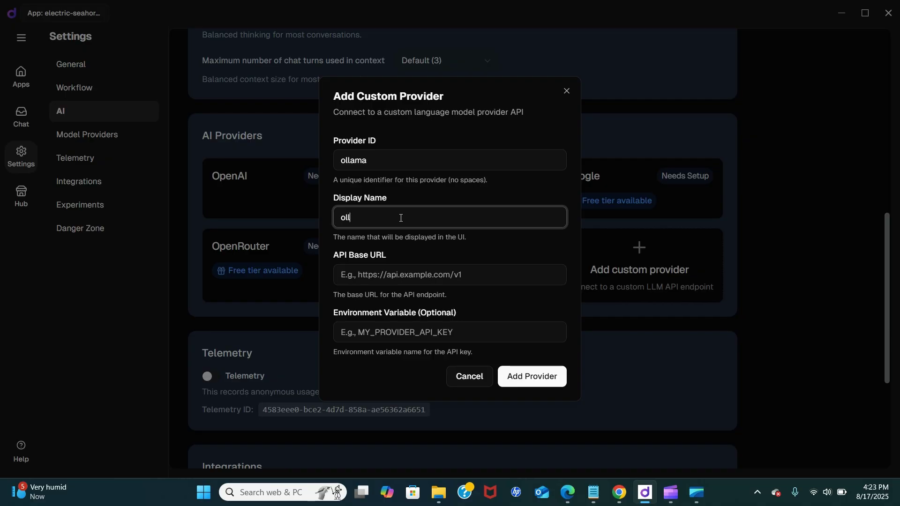
left_click(389, 280)
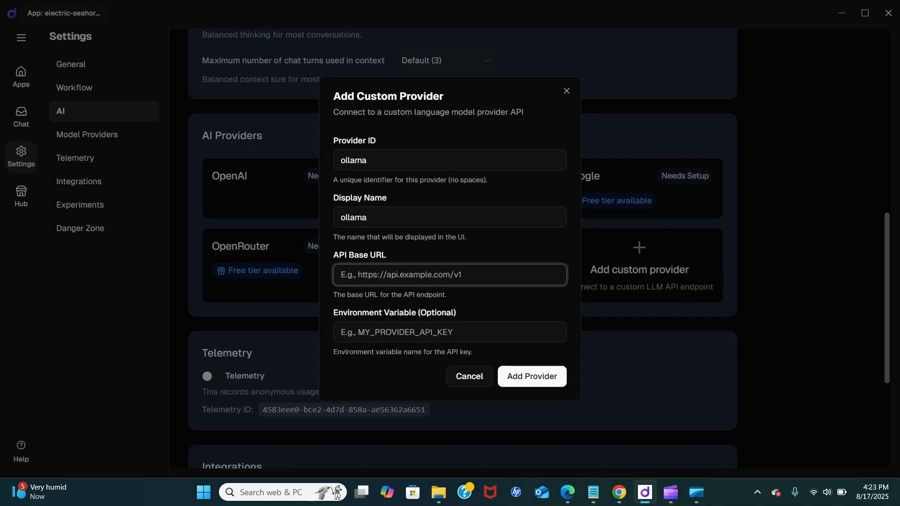
key("alt+Tab")
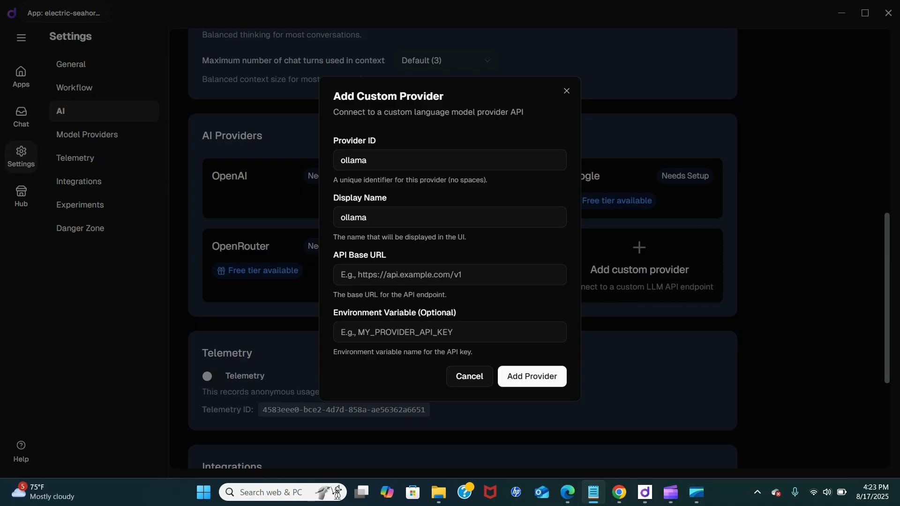
left_click(411, 274)
type("http://localhost:11434/v1")
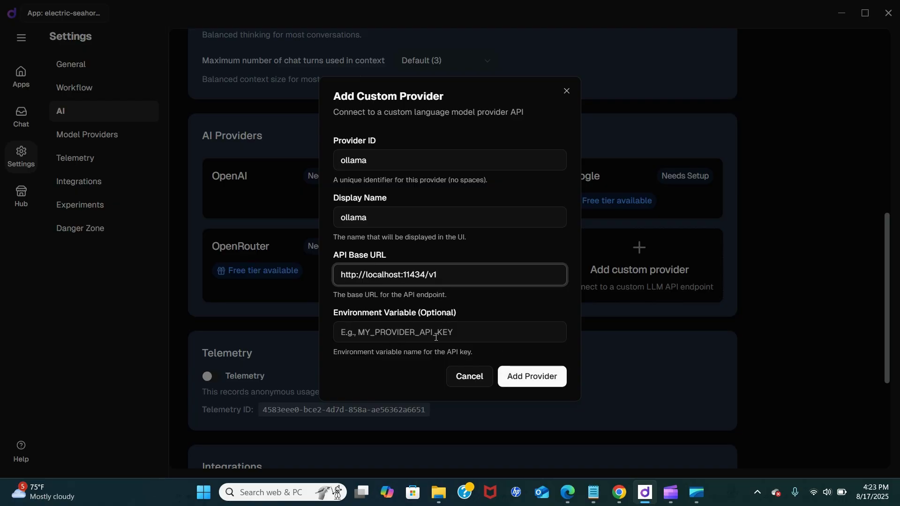
left_click(542, 375)
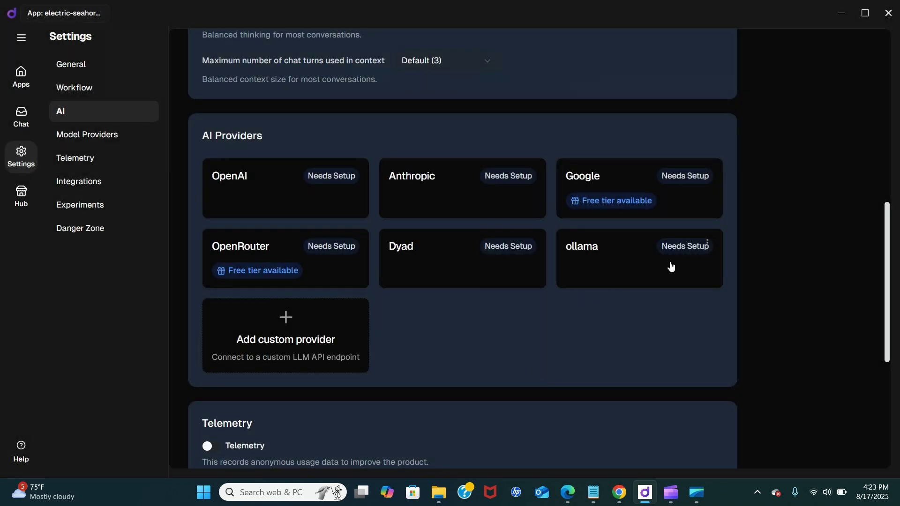
Enter an API key for the ollama provider and save it
left_click(629, 252)
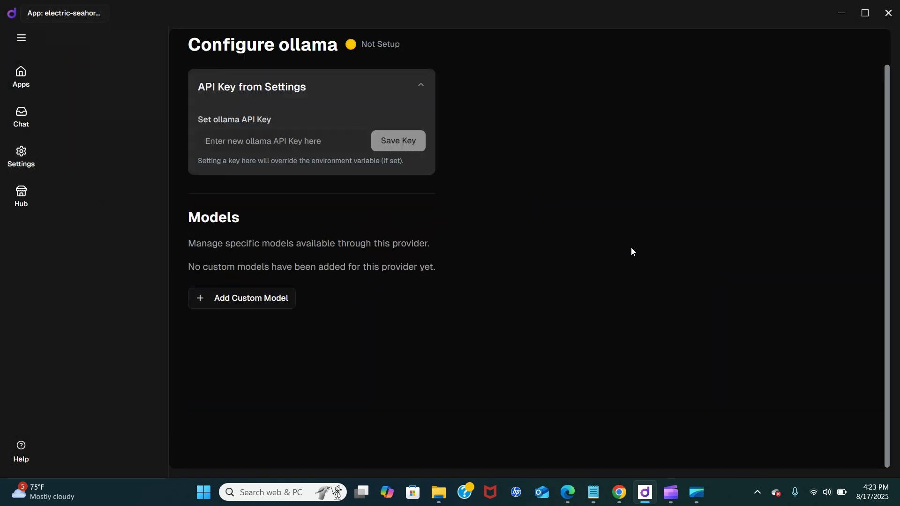
left_click(274, 142)
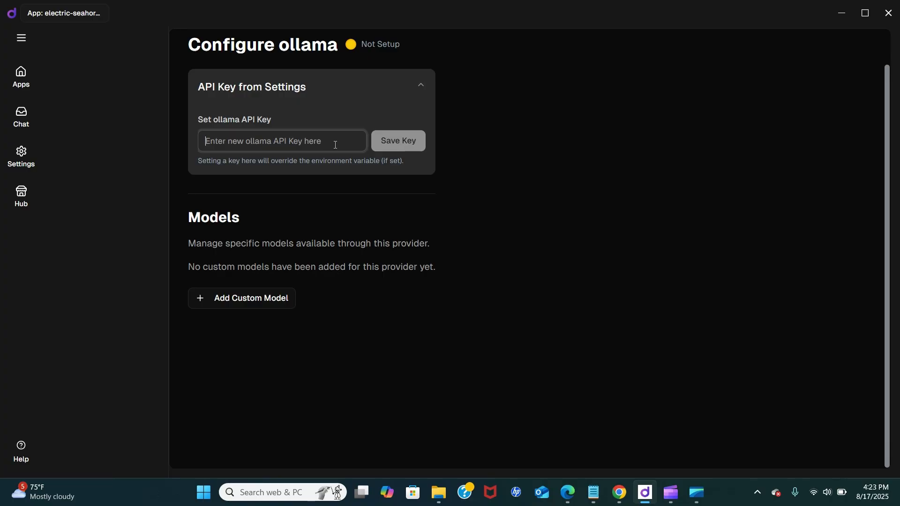
type("t")
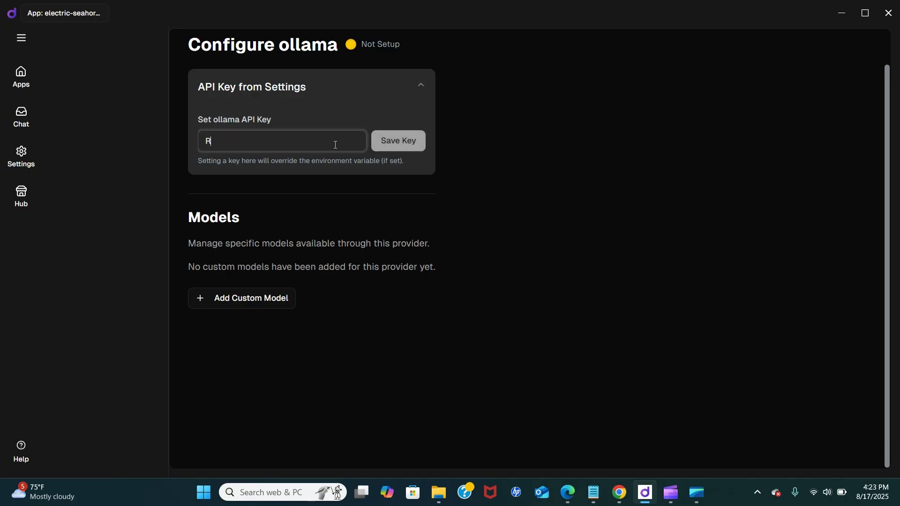
key("BackSpace")
type("TestModel")
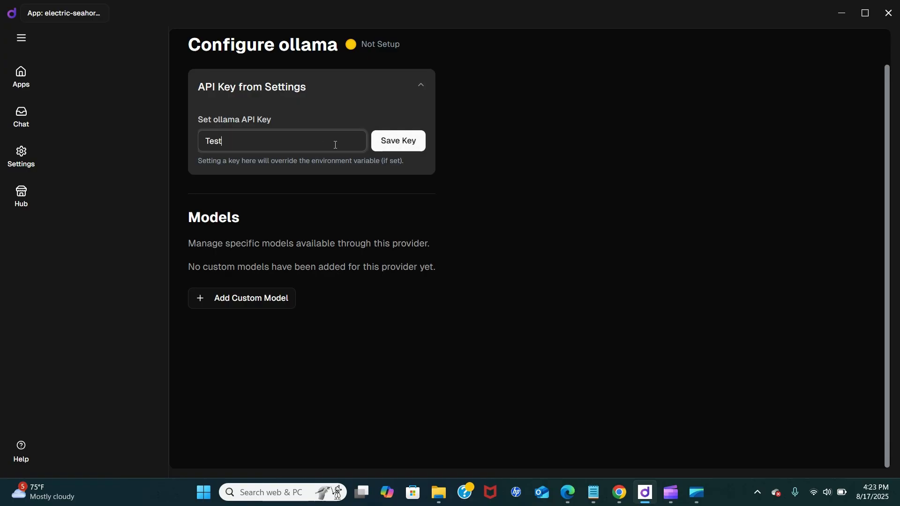
left_click(405, 142)
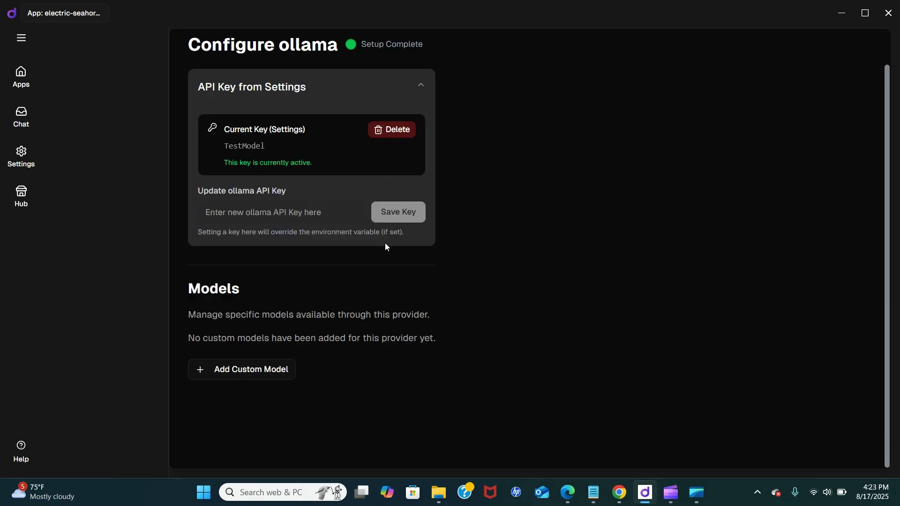
Go back to the home page and reopen Settings via 'Setup other AI providers'
scroll(300, 220, "up", 1)
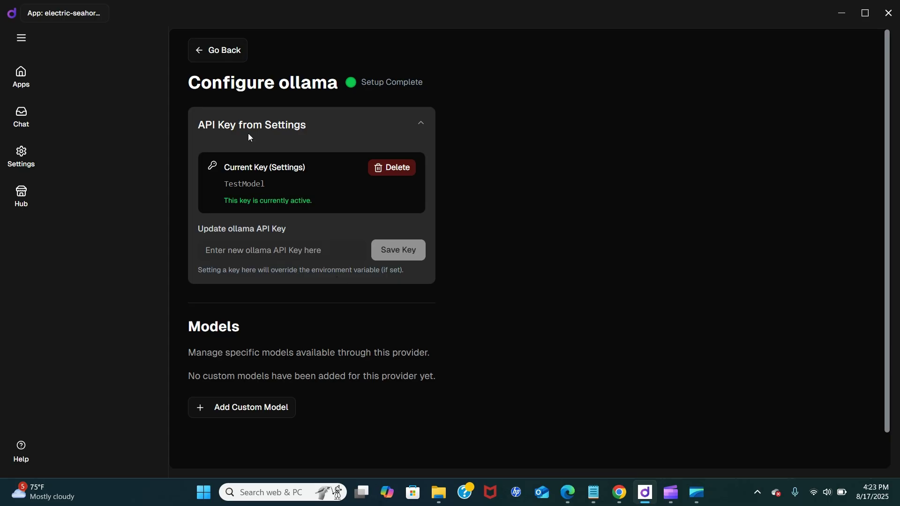
left_click(225, 51)
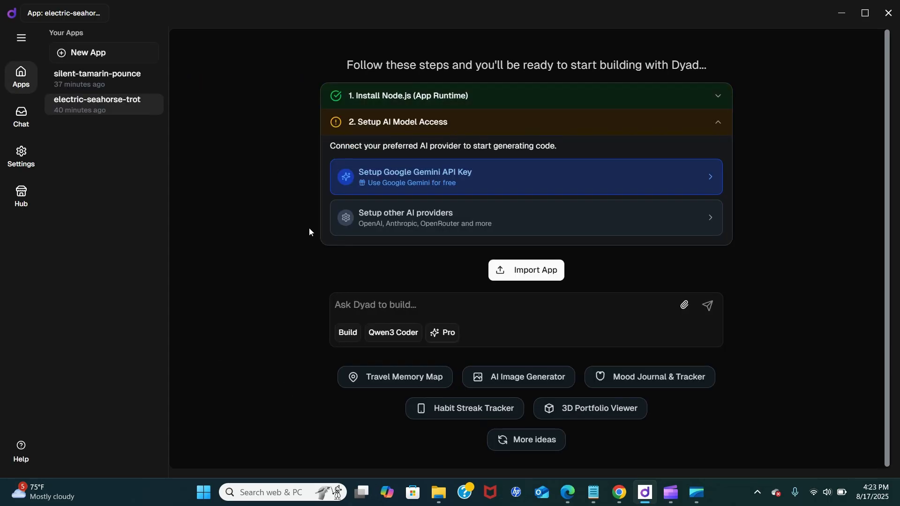
left_click(442, 225)
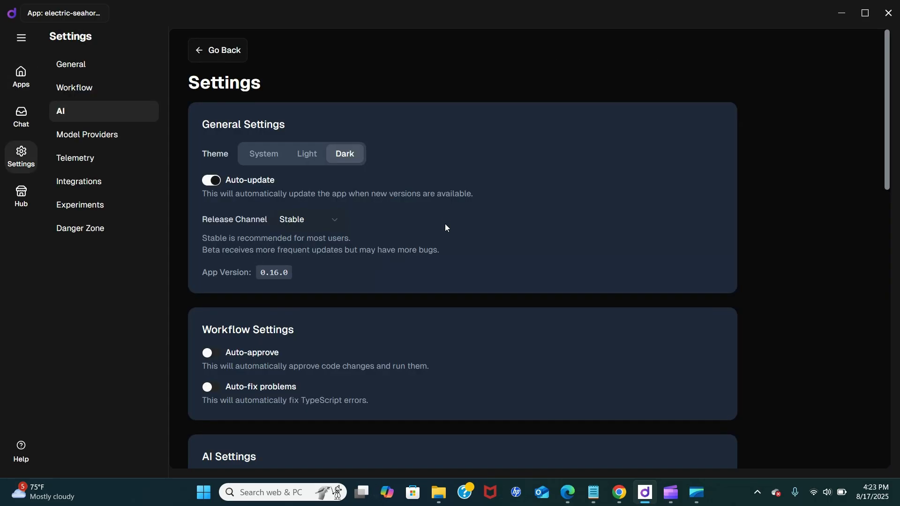